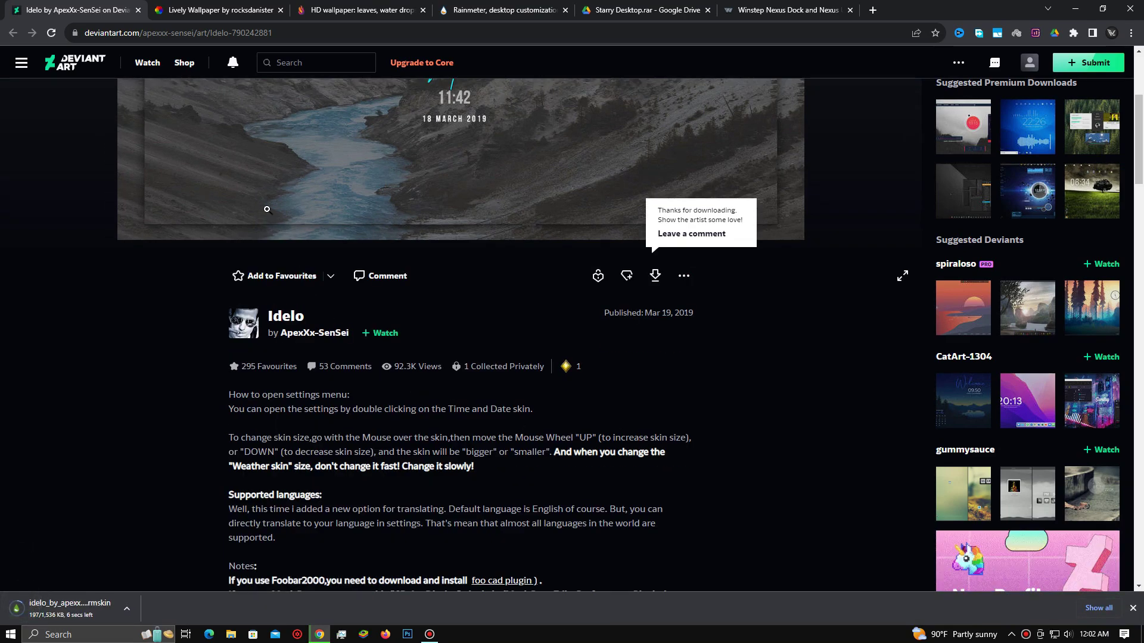
Download the Lively Wallpaper installer from its rocksdanister.com page.
{"action": "left_click", "coordinate": [223, 18]}
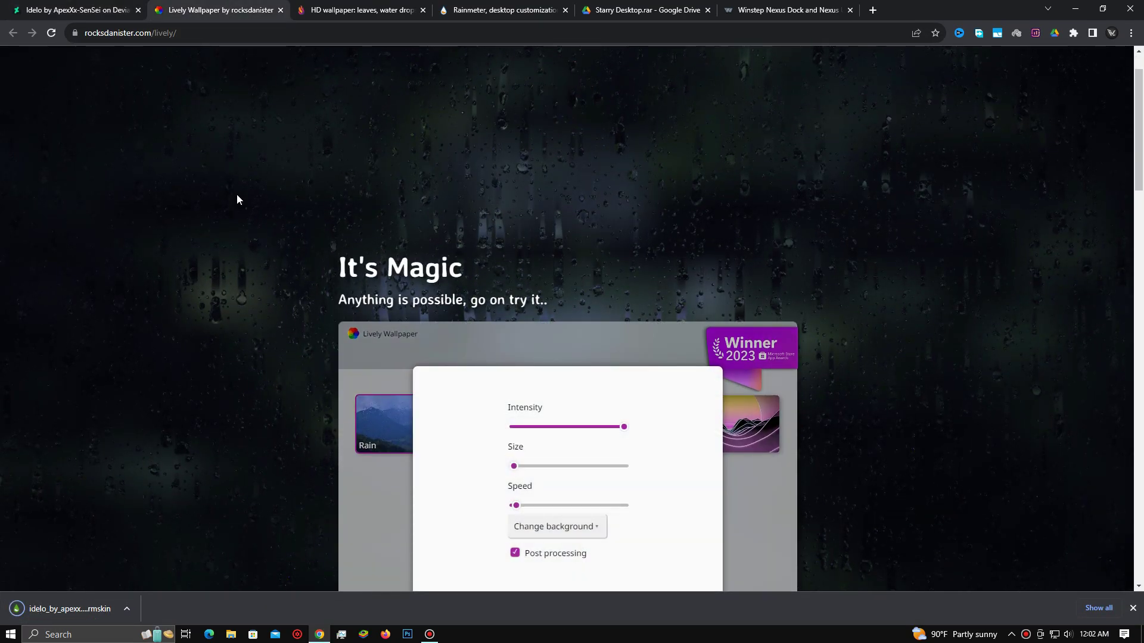
{"action": "left_click", "coordinate": [543, 296]}
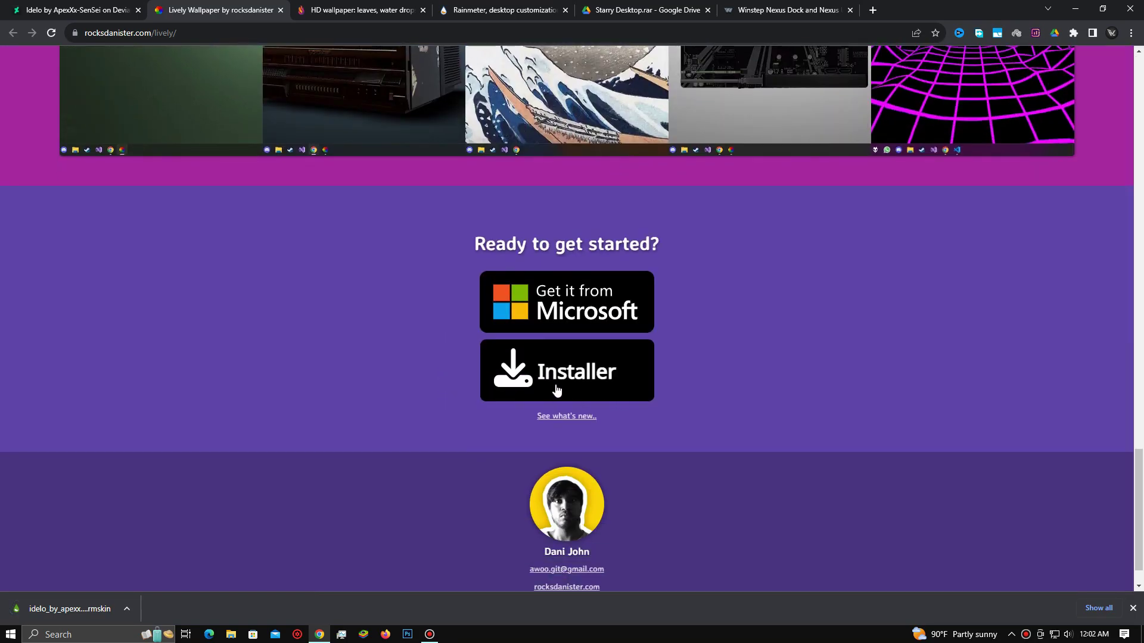
{"action": "left_click", "coordinate": [556, 390]}
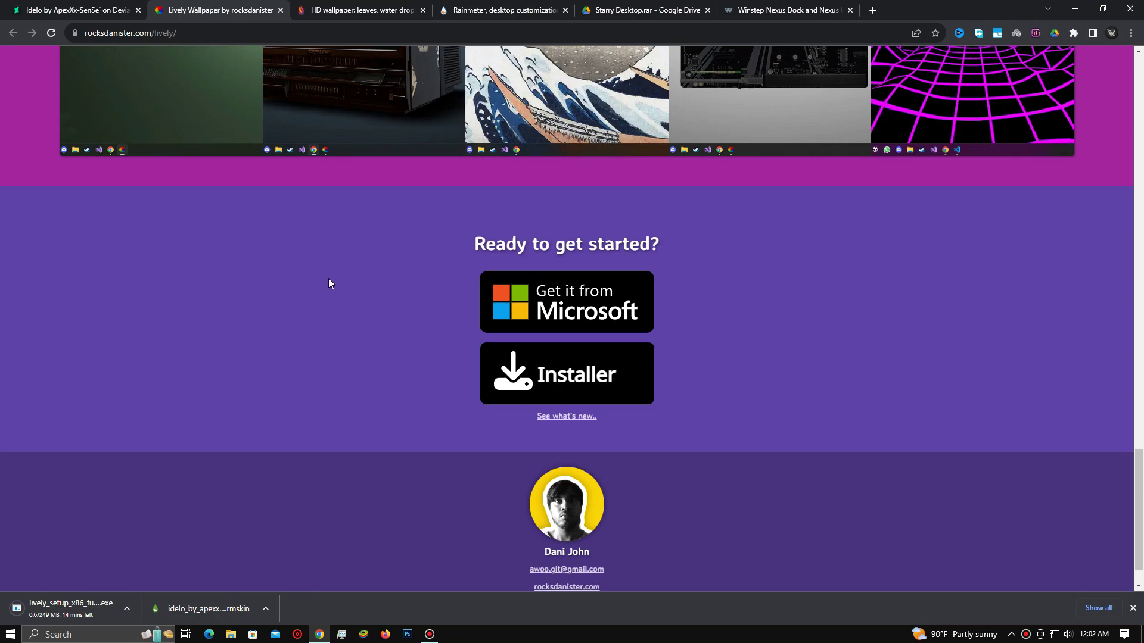
Download the dark leaves and water drops wallpaper from Wallpaper Flare at 3840x2160 resolution.
{"action": "left_click", "coordinate": [325, 5]}
{"action": "scroll", "coordinate": [566, 553], "scroll_direction": "down", "scroll_amount": 5}
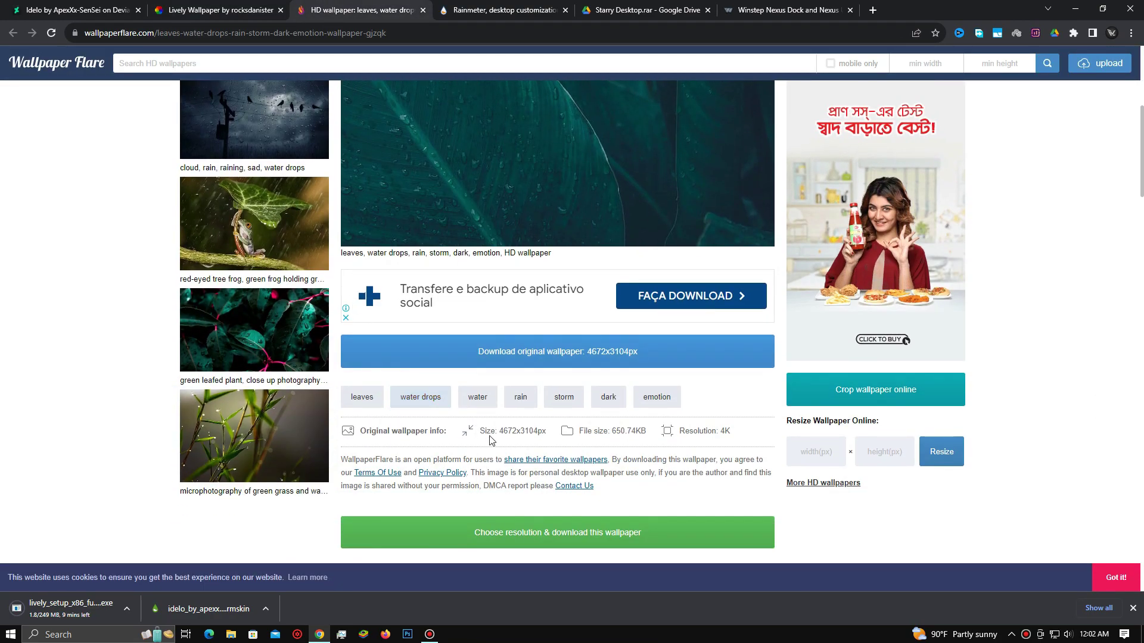
{"action": "left_click", "coordinate": [566, 553]}
{"action": "scroll", "coordinate": [569, 534], "scroll_direction": "down", "scroll_amount": 3}
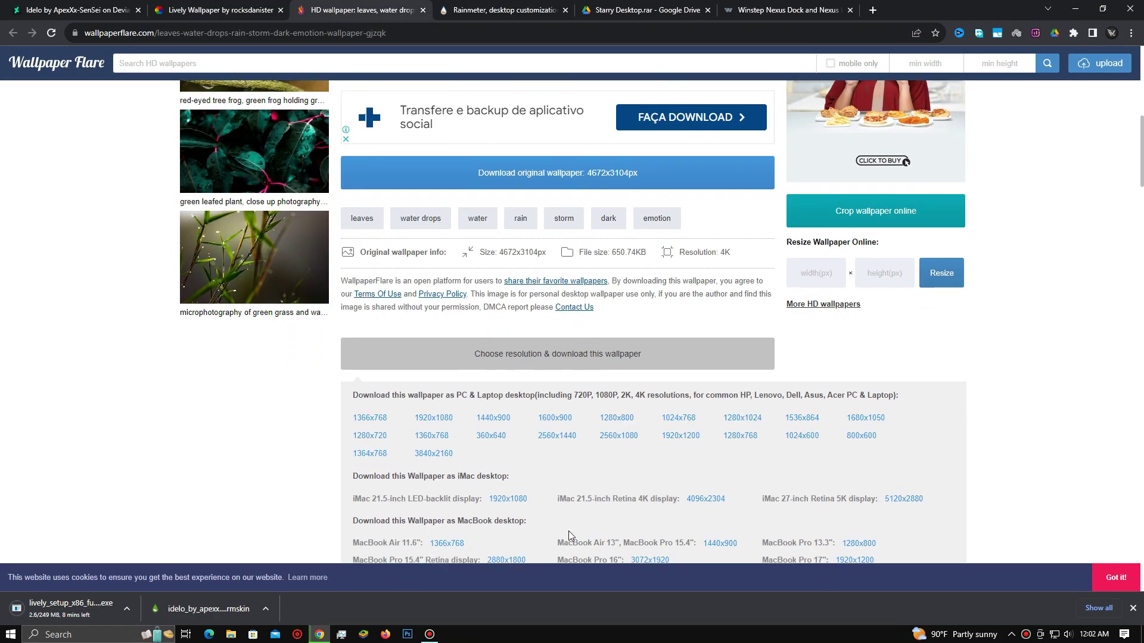
{"action": "left_click", "coordinate": [422, 459]}
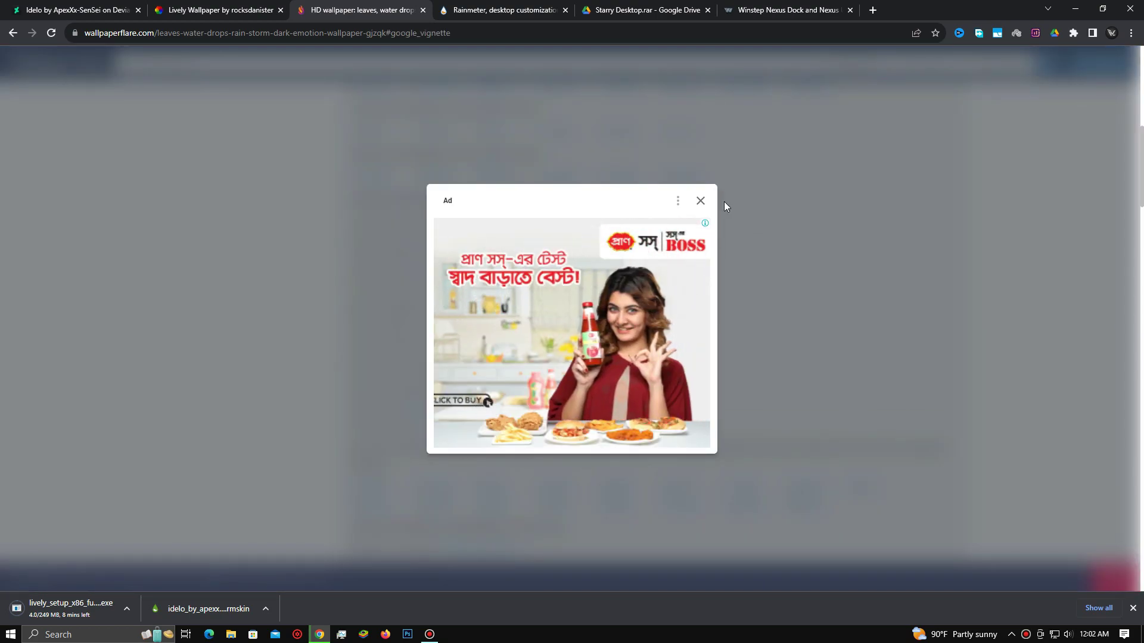
{"action": "left_click", "coordinate": [702, 204]}
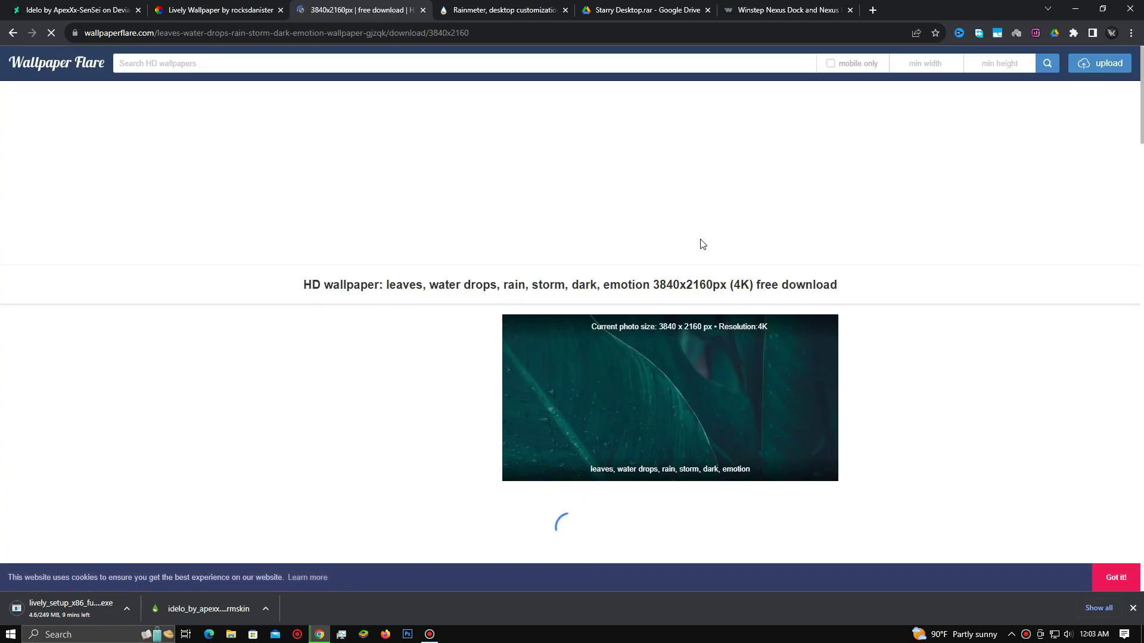
{"action": "scroll", "coordinate": [702, 244], "scroll_direction": "down", "scroll_amount": 1}
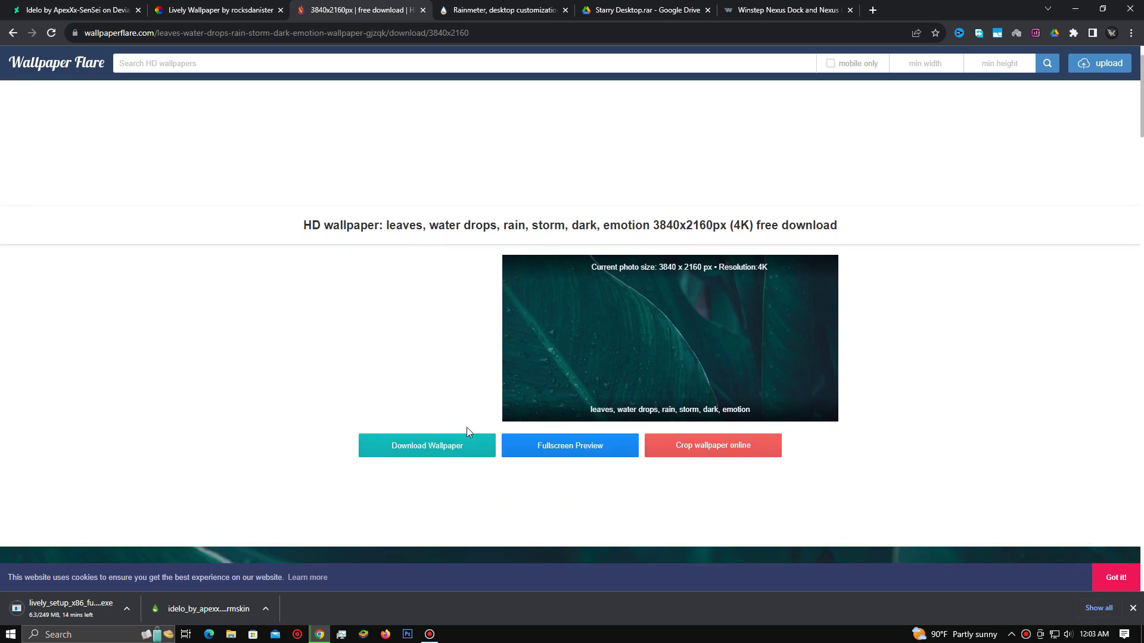
{"action": "left_click", "coordinate": [460, 441]}
Download the Rainmeter 4.5.17 release from rainmeter.net.
{"action": "key", "text": "ctrl+Tab"}
{"action": "scroll", "coordinate": [515, 219], "scroll_direction": "down", "scroll_amount": 3}
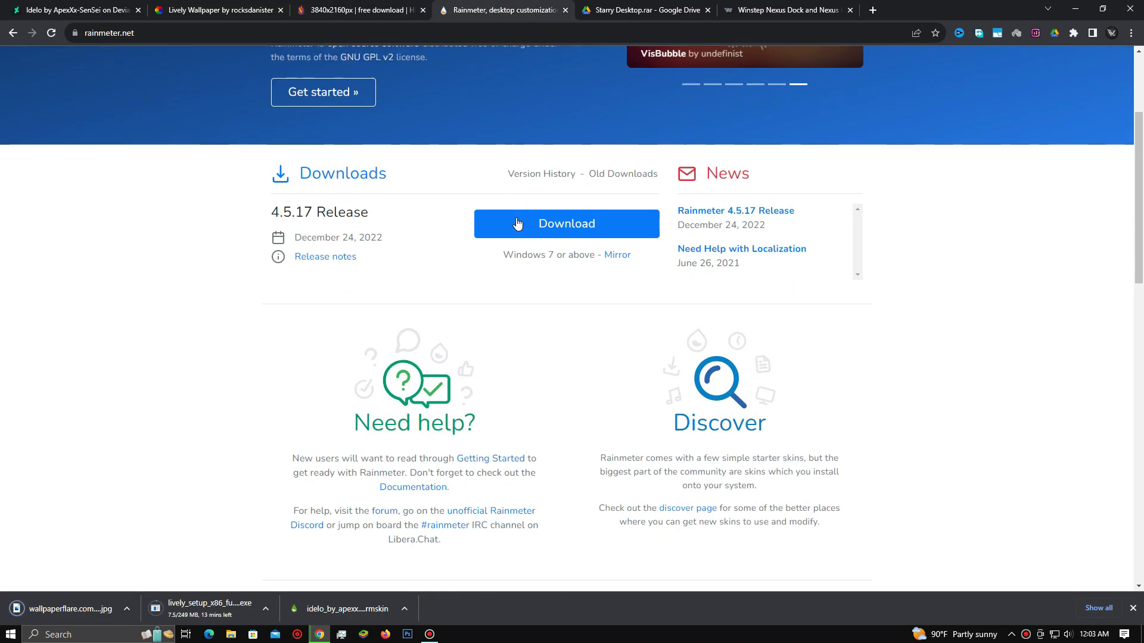
{"action": "left_click", "coordinate": [516, 219]}
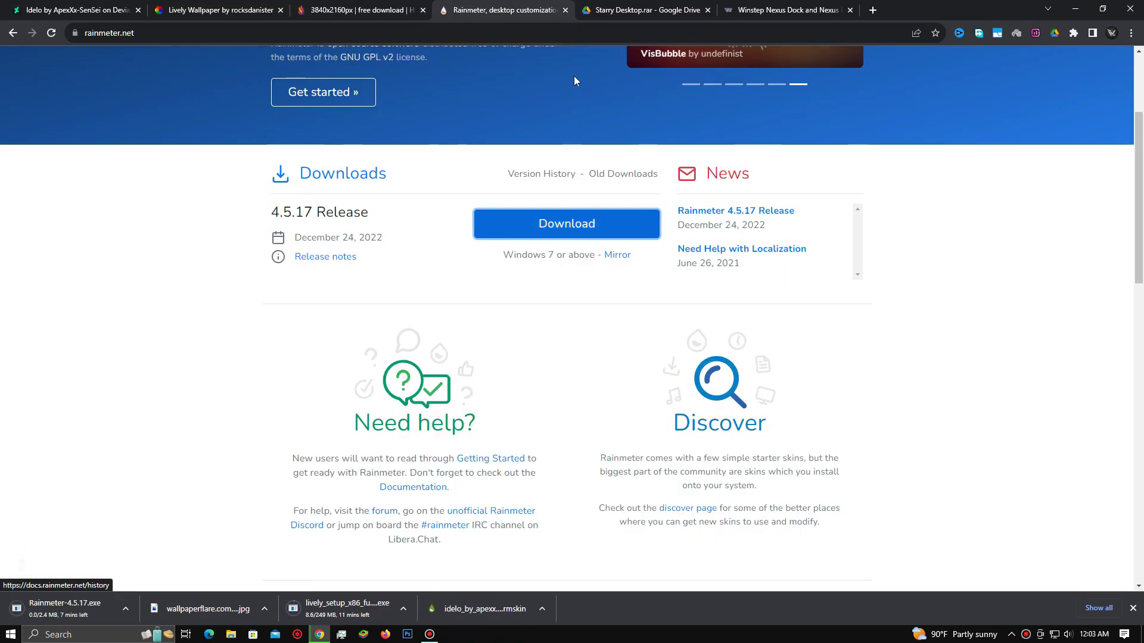
Download Starry Desktop.rar from Google Drive, accepting the download without a virus scan.
{"action": "left_click", "coordinate": [596, 10]}
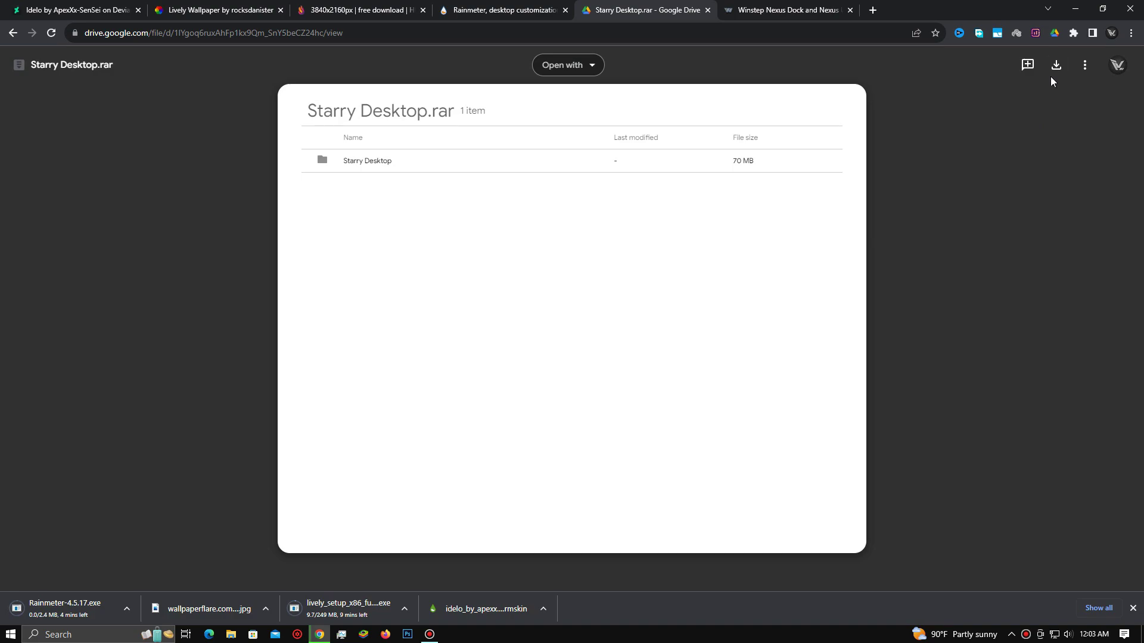
{"action": "left_click", "coordinate": [1054, 66]}
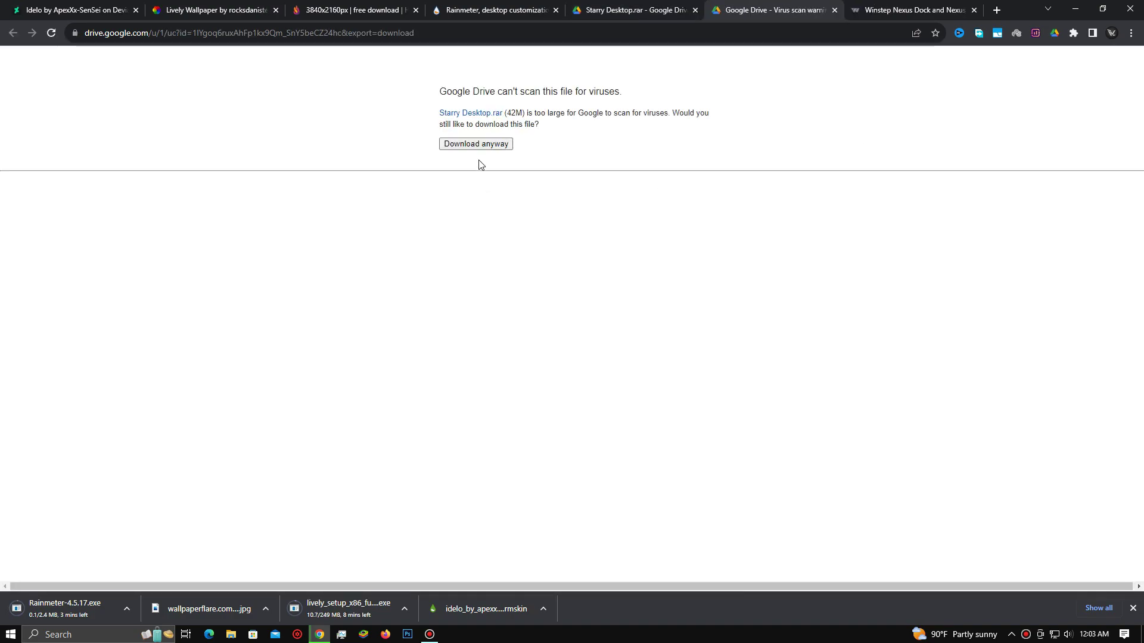
{"action": "left_click", "coordinate": [503, 150]}
Start the download of the free Winstep Nexus dock from the Winstep website.
{"action": "left_click", "coordinate": [897, 10]}
{"action": "scroll", "coordinate": [801, 110], "scroll_direction": "down", "scroll_amount": 3}
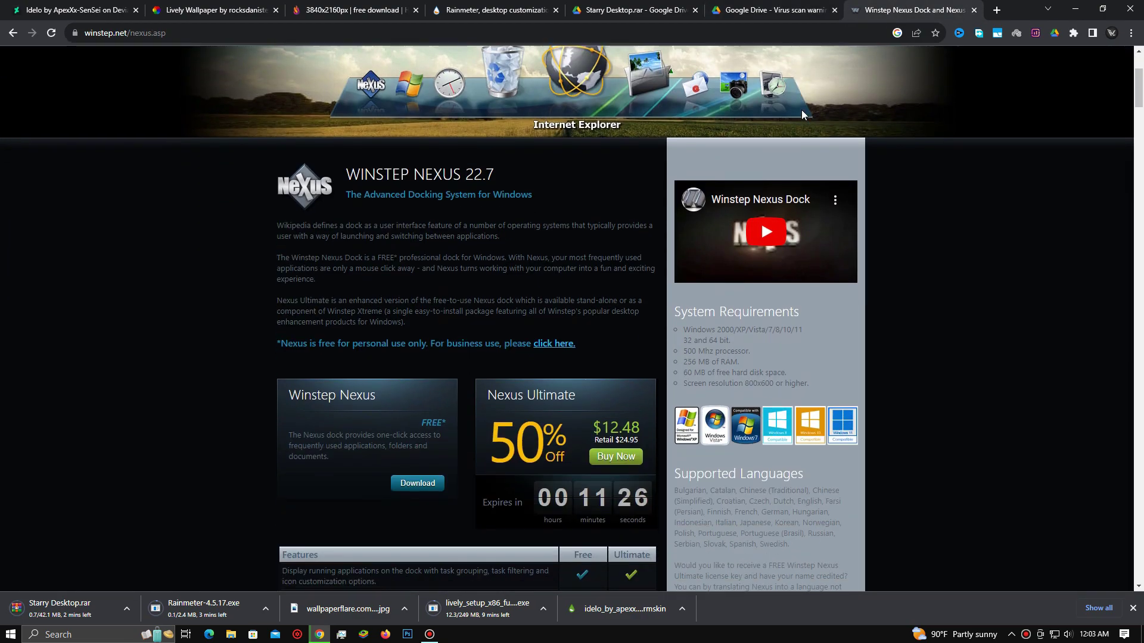
{"action": "scroll", "coordinate": [801, 110], "scroll_direction": "down", "scroll_amount": 2}
{"action": "left_click", "coordinate": [417, 365]}
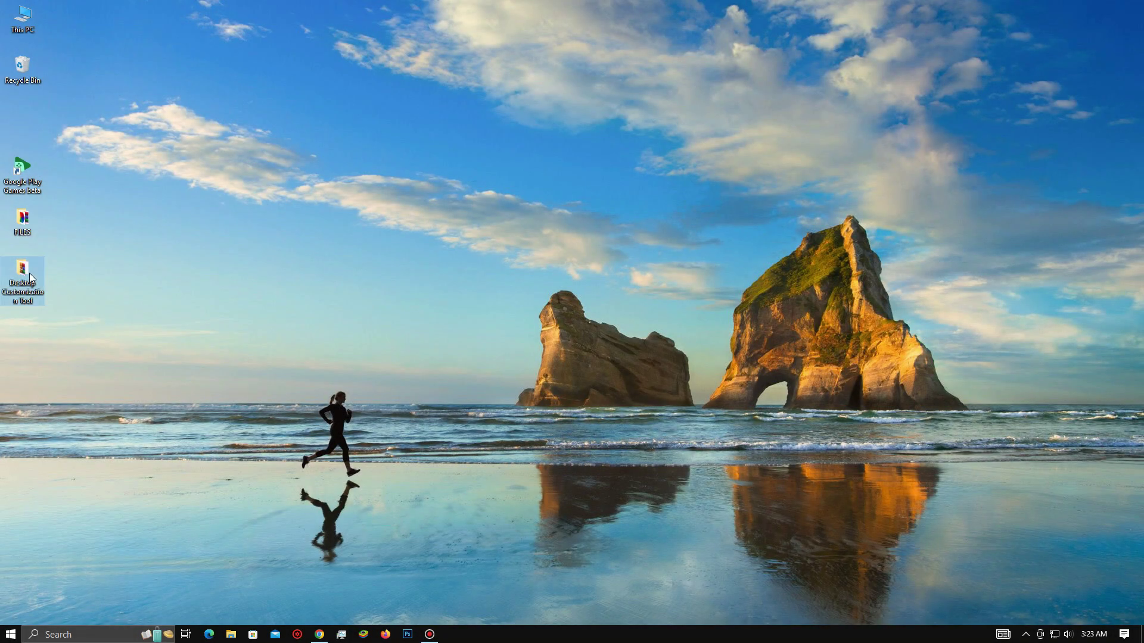
Launch the Lively Wallpaper setup from the Desktop Customization Tool folder, installing for the current user only with English as the setup language.
{"action": "double_click", "coordinate": [30, 273]}
{"action": "double_click", "coordinate": [552, 137]}
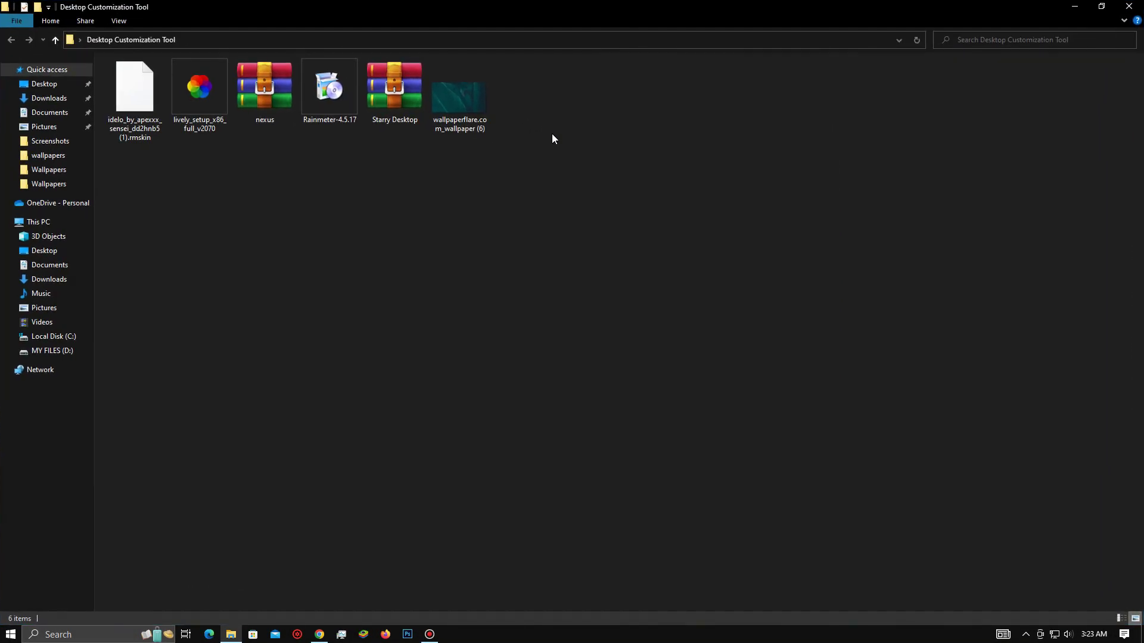
{"action": "double_click", "coordinate": [211, 126]}
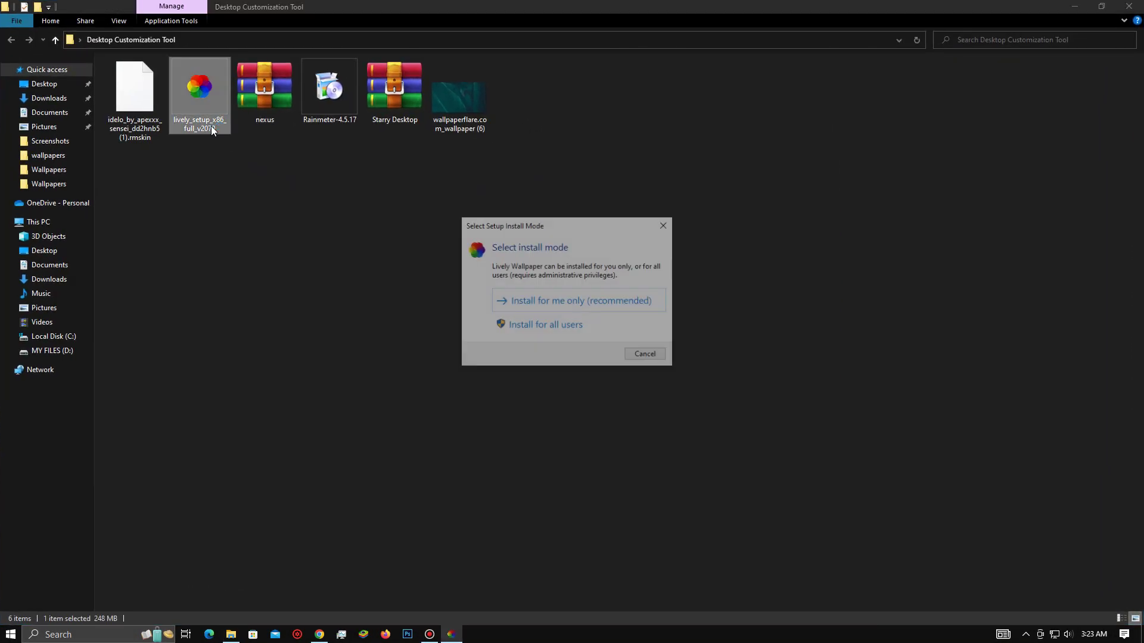
{"action": "left_click", "coordinate": [541, 296]}
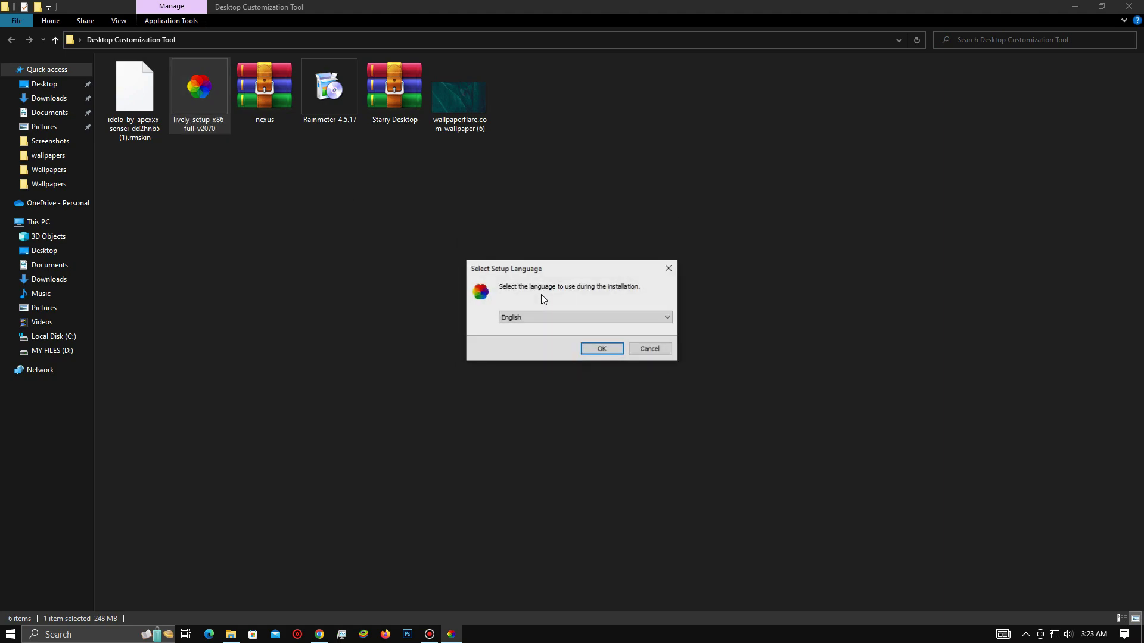
{"action": "left_click", "coordinate": [606, 349]}
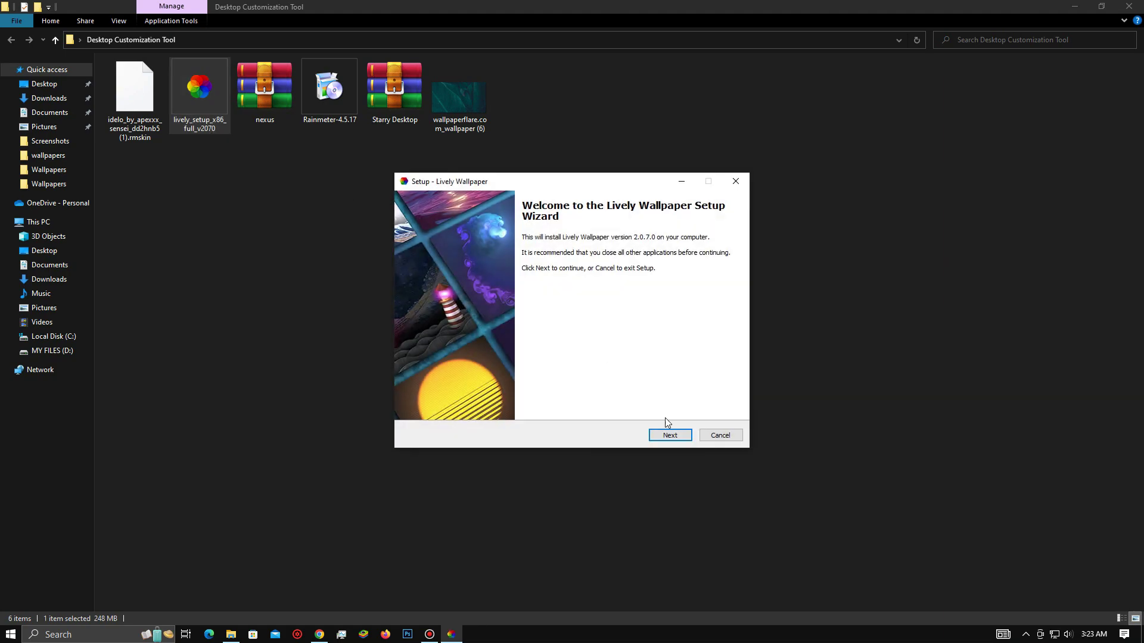
Accept the license agreement, install Lively Wallpaper with the listed options, and finish setup with the program launching.
{"action": "left_click", "coordinate": [669, 435]}
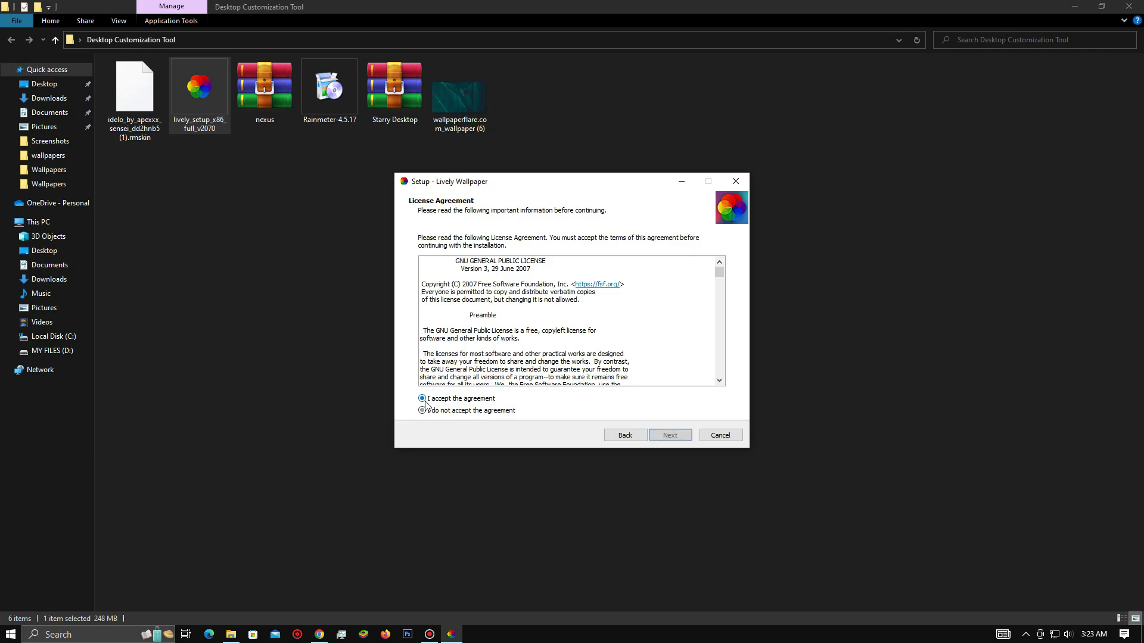
{"action": "left_click", "coordinate": [670, 435]}
{"action": "left_click", "coordinate": [670, 436]}
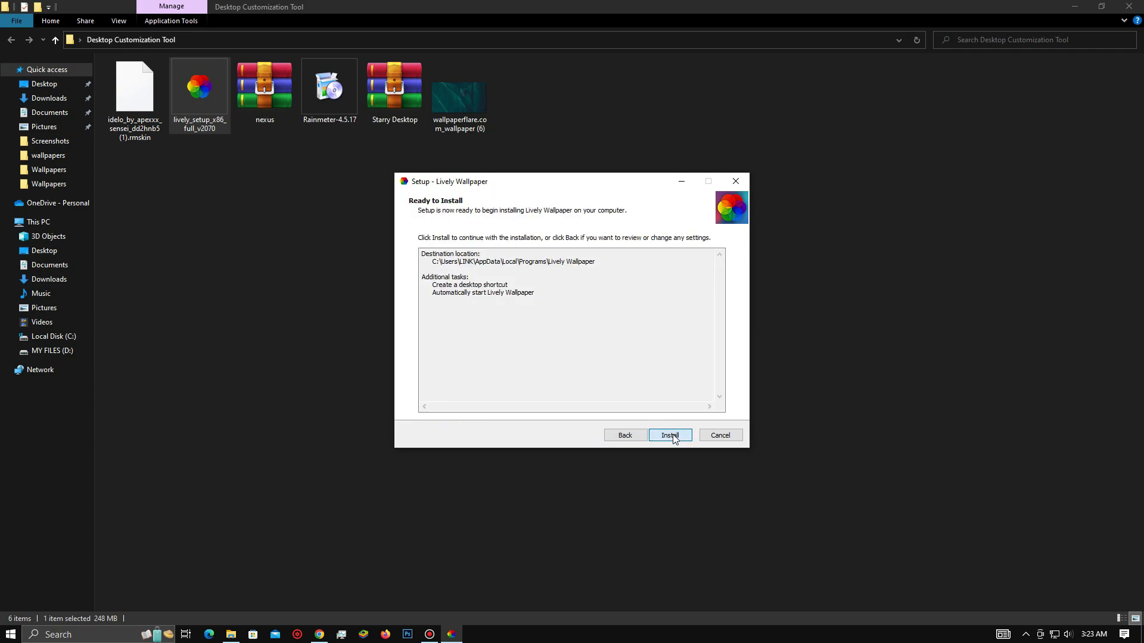
{"action": "left_click", "coordinate": [671, 435]}
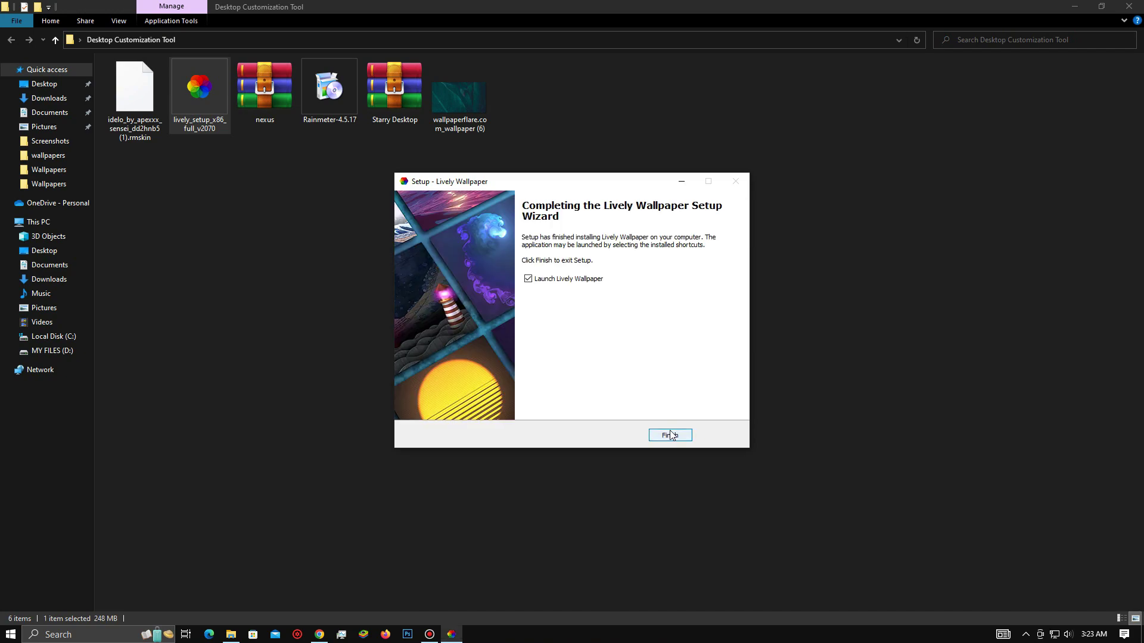
{"action": "left_click", "coordinate": [670, 436]}
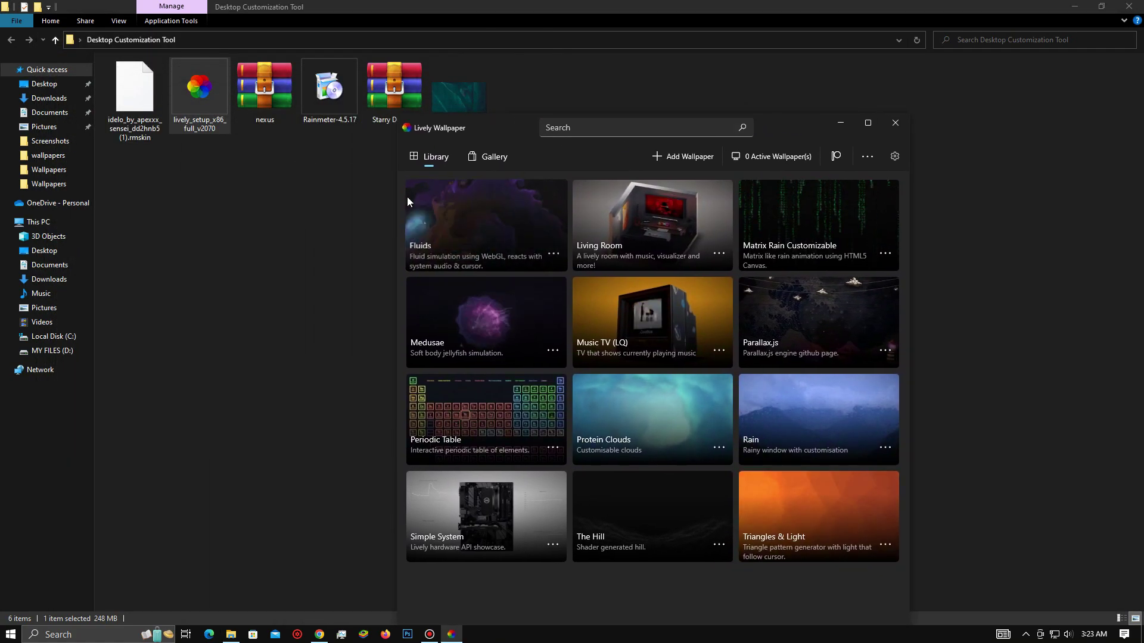
Set the wallpaperflare.com_wallpaper (6) image as the desktop background and copy the image file.
{"action": "right_click", "coordinate": [455, 87]}
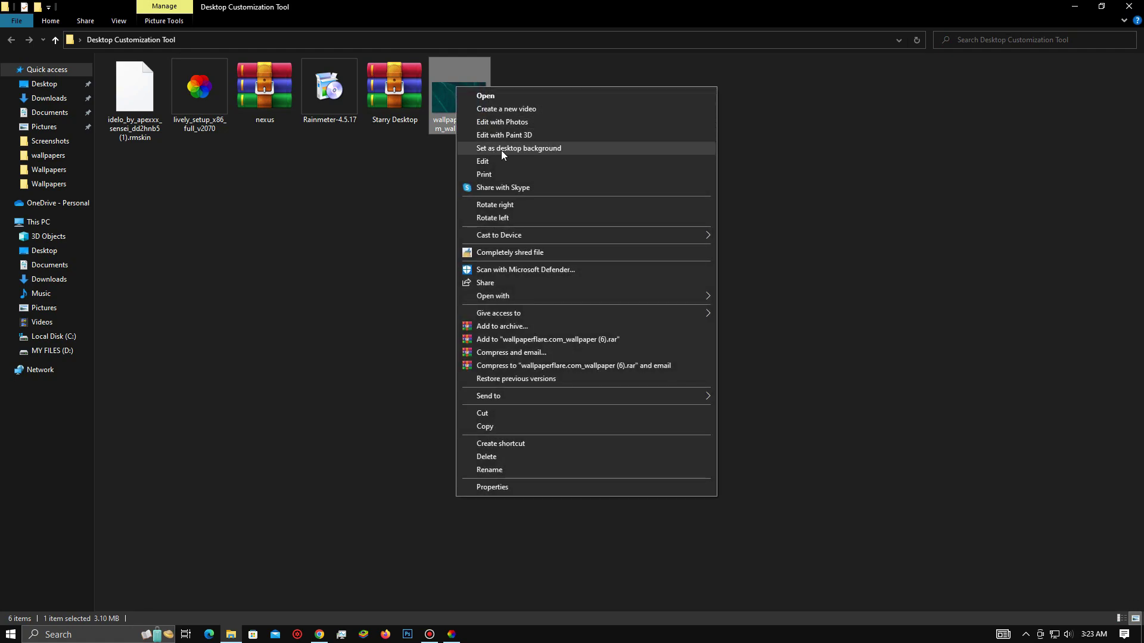
{"action": "left_click", "coordinate": [502, 150]}
{"action": "right_click", "coordinate": [460, 106]}
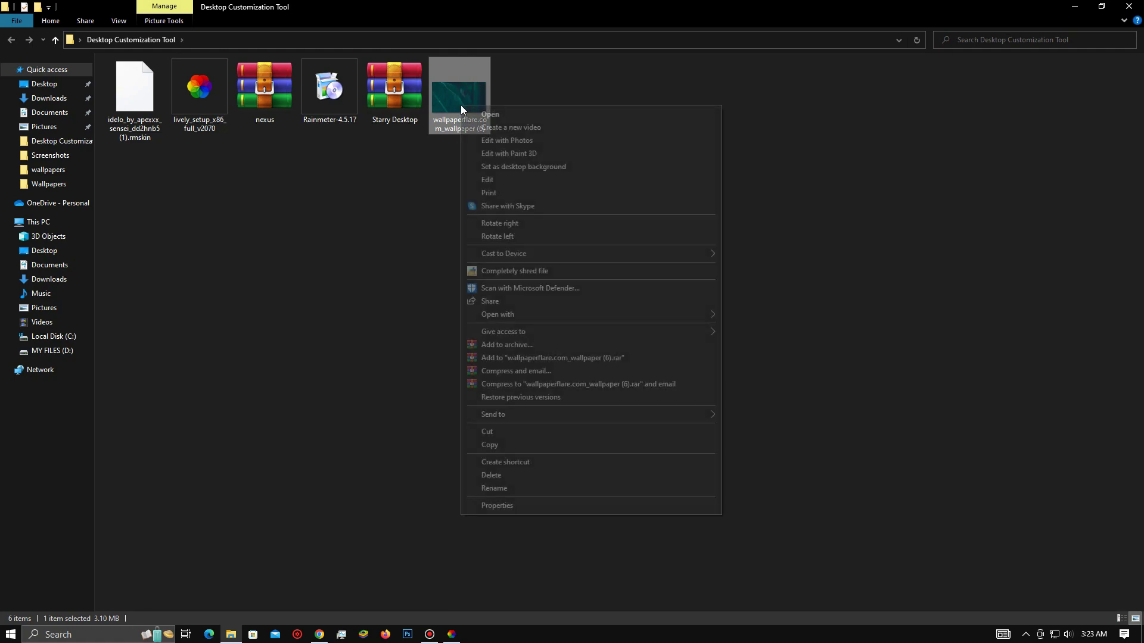
{"action": "left_click", "coordinate": [498, 444]}
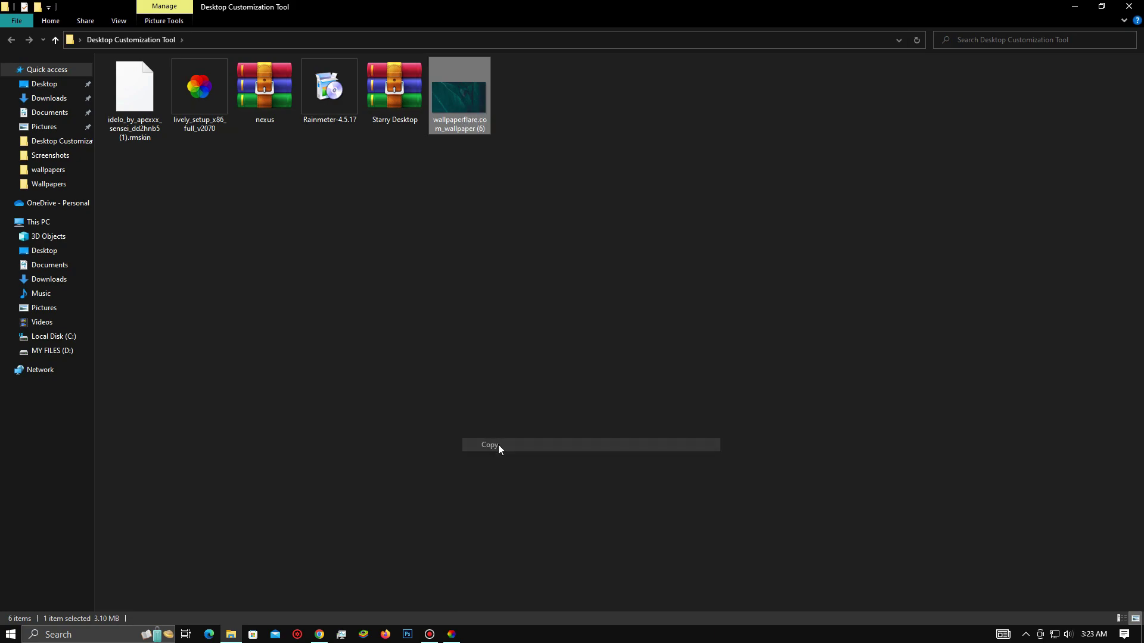
Switch to Lively Wallpaper, move its window higher on the screen, and apply the Rain wallpaper.
{"action": "left_click", "coordinate": [454, 633]}
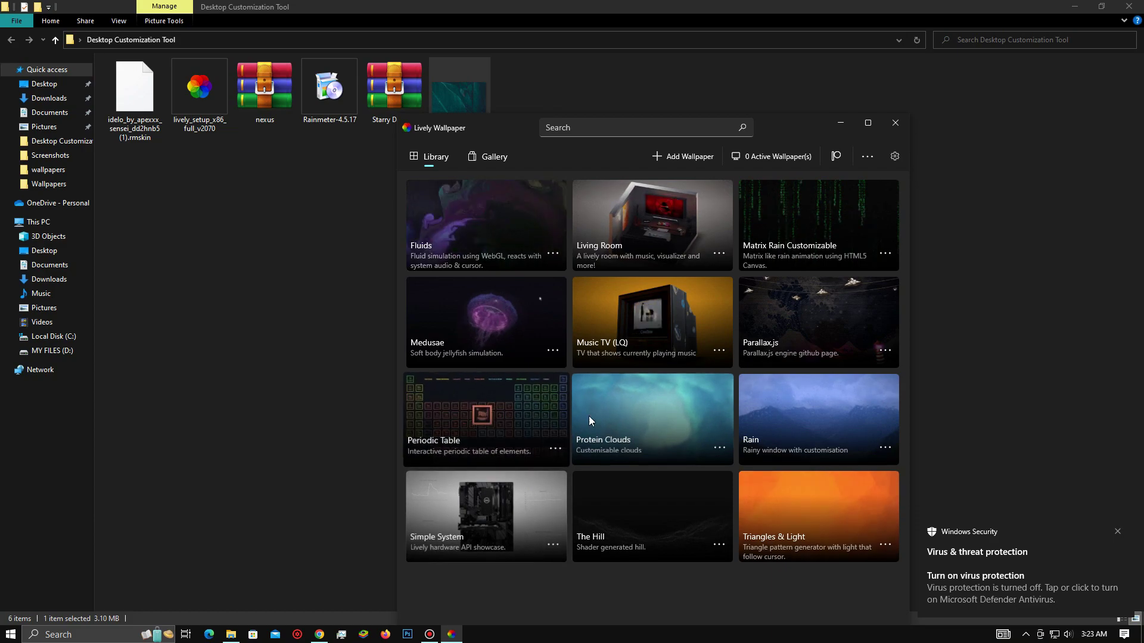
{"action": "left_click_drag", "start_coordinate": [787, 124], "coordinate": [738, 26]}
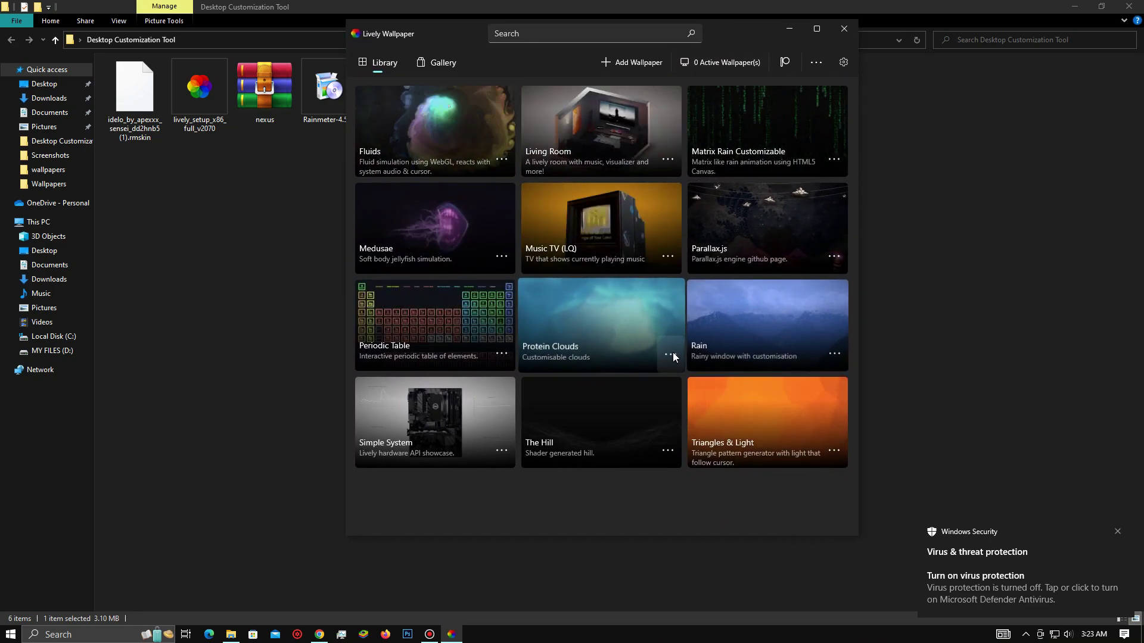
{"action": "left_click", "coordinate": [744, 323]}
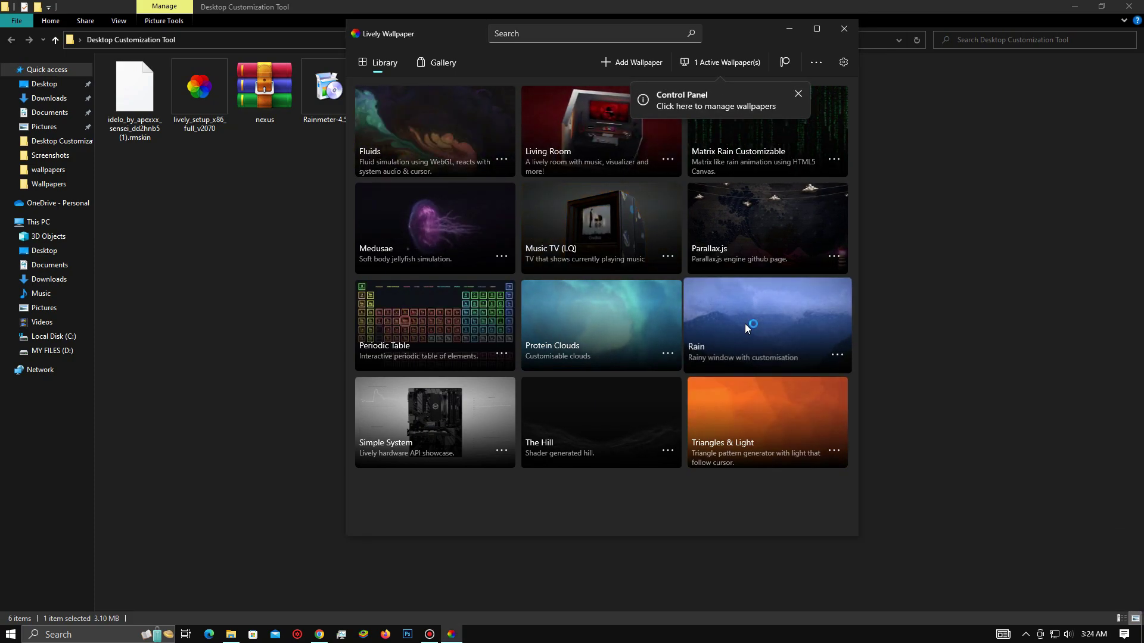
Paste the copied wallpaper image into the media folder of the Rain wallpaper's file location and close that folder.
{"action": "right_click", "coordinate": [748, 316]}
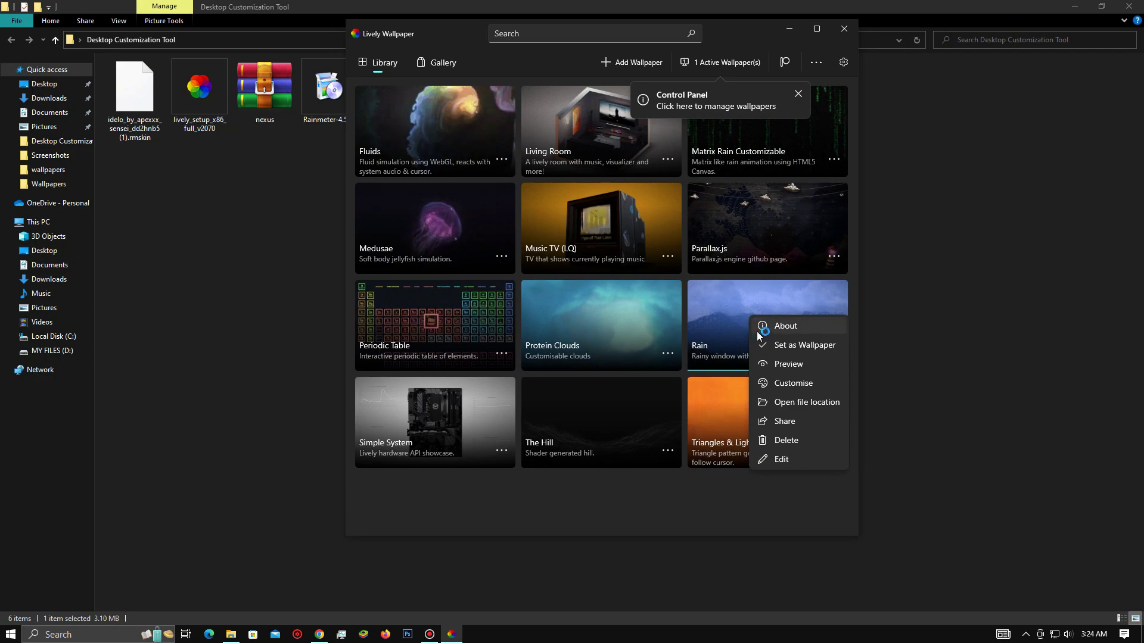
{"action": "left_click", "coordinate": [798, 402]}
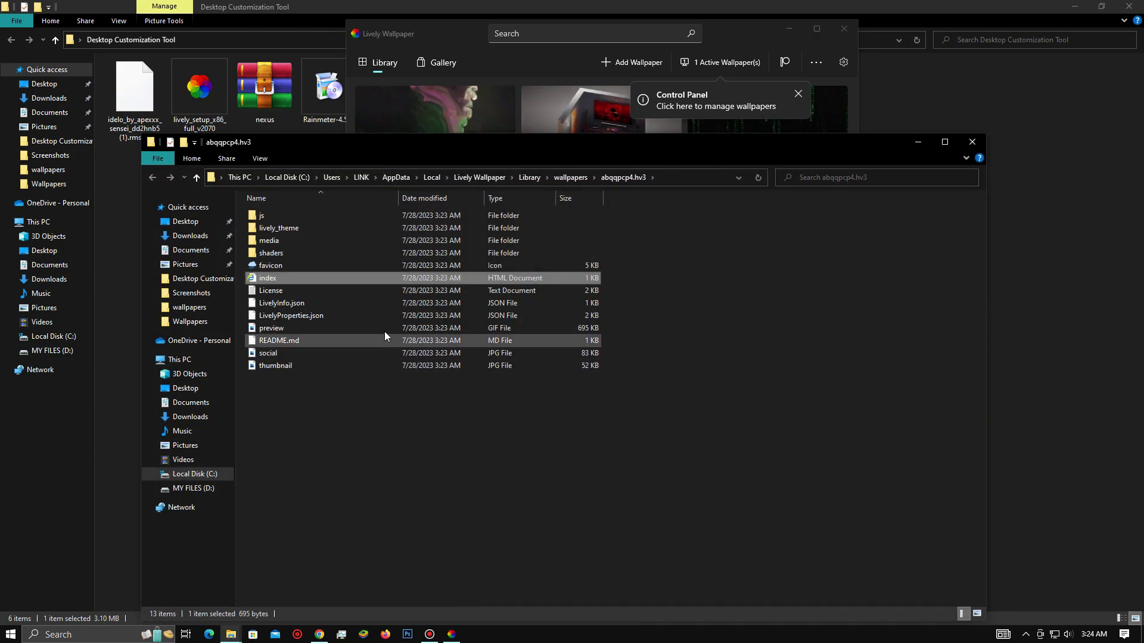
{"action": "double_click", "coordinate": [269, 241]}
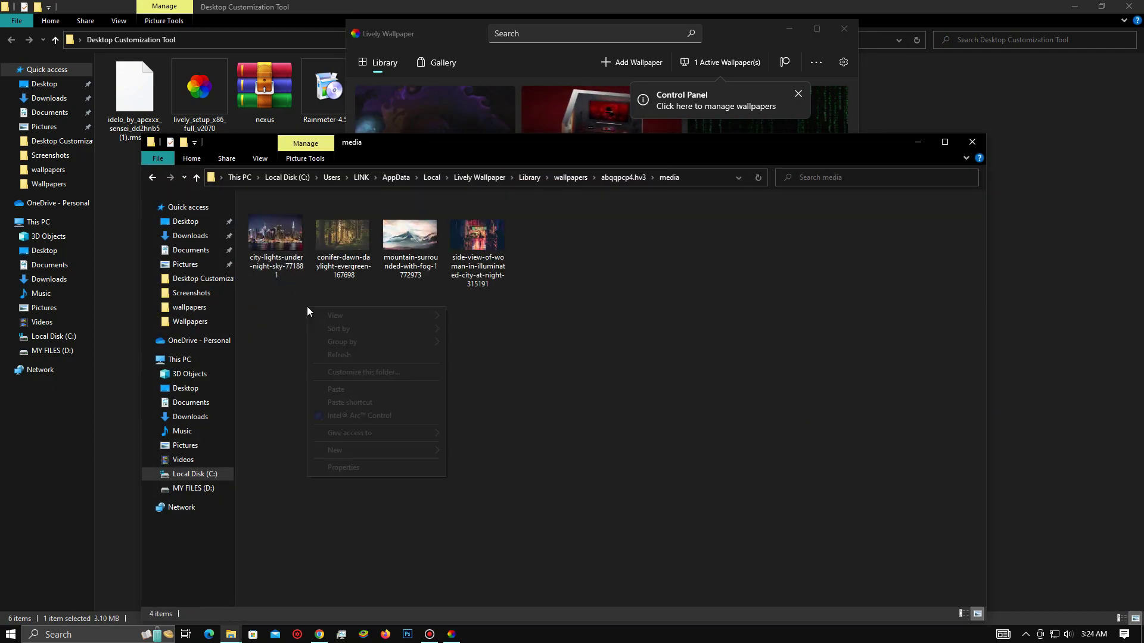
{"action": "right_click", "coordinate": [306, 306]}
{"action": "left_click", "coordinate": [332, 387]}
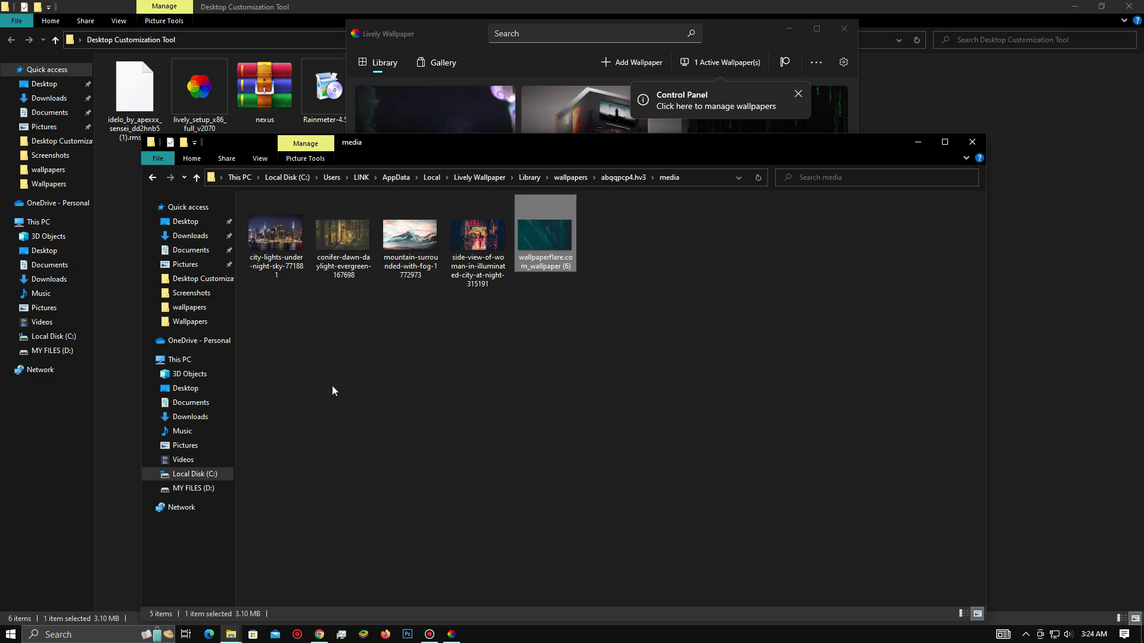
{"action": "left_click", "coordinate": [972, 142]}
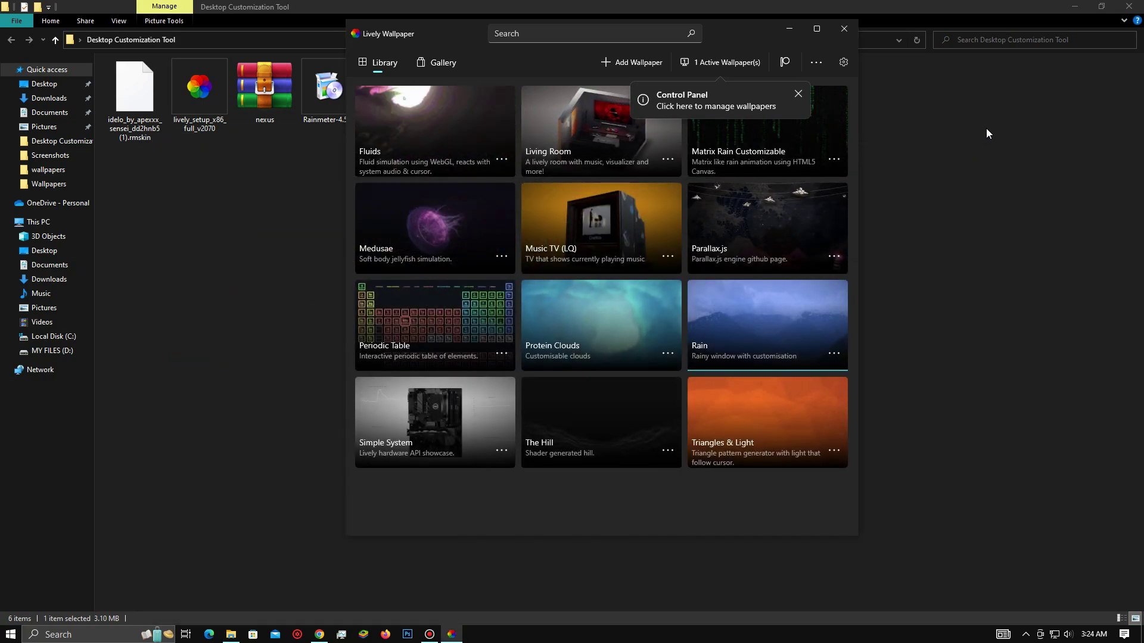
Minimize the file window and customize the Rain wallpaper with 30FPS Lock turned off and Parallax set to 0.
{"action": "left_click", "coordinate": [1074, 5]}
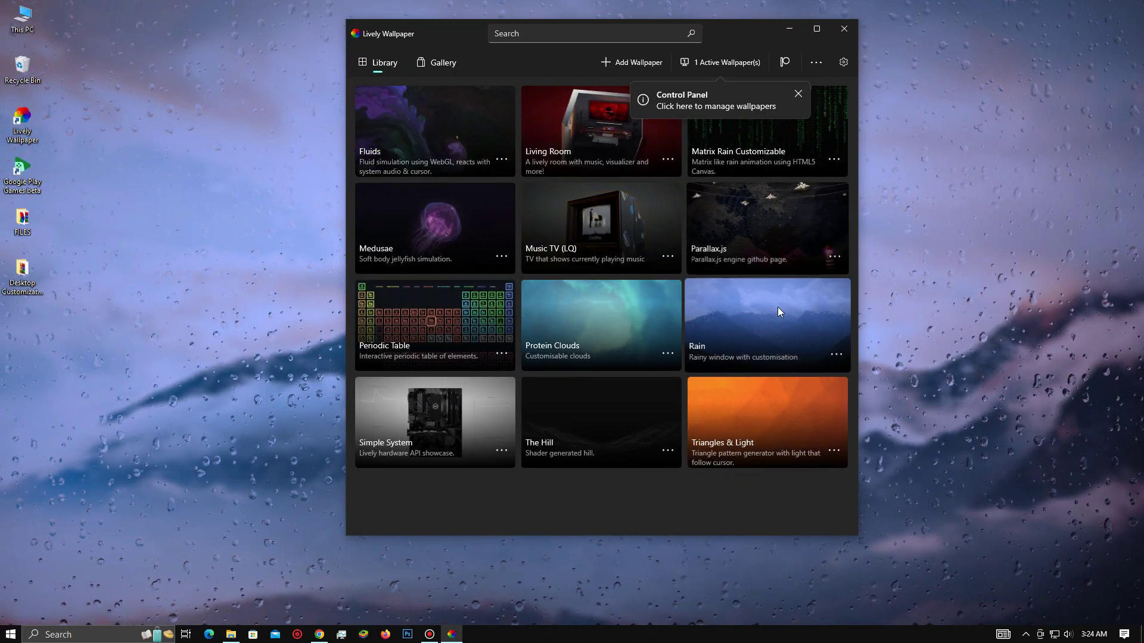
{"action": "right_click", "coordinate": [774, 309]}
{"action": "left_click", "coordinate": [721, 374]}
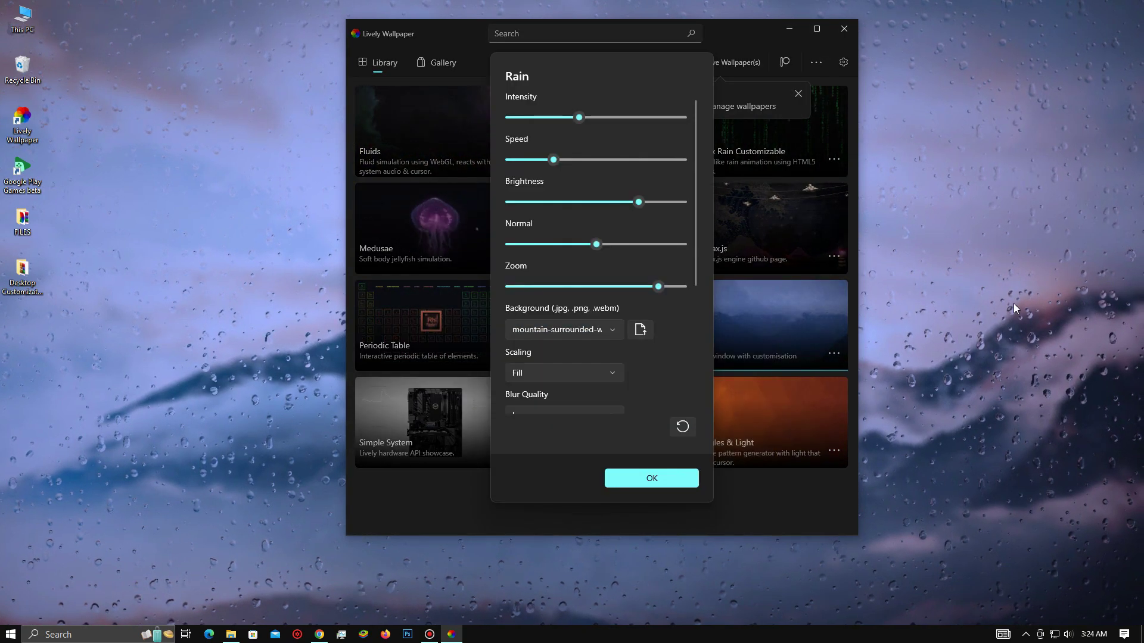
{"action": "scroll", "coordinate": [540, 376], "scroll_direction": "down", "scroll_amount": 5}
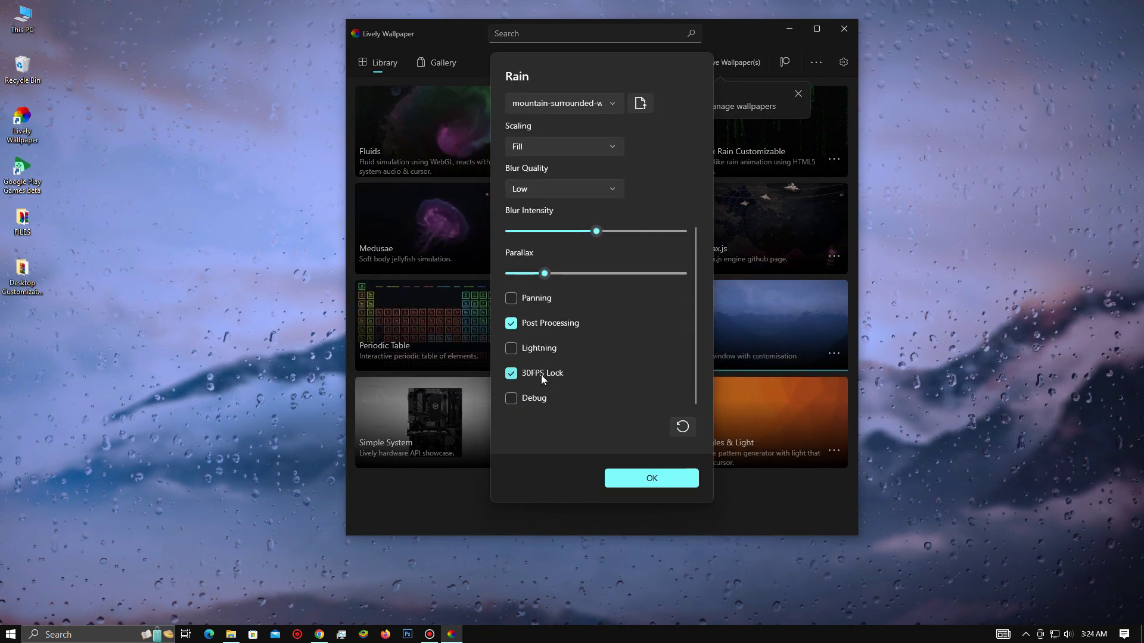
{"action": "left_click", "coordinate": [520, 374]}
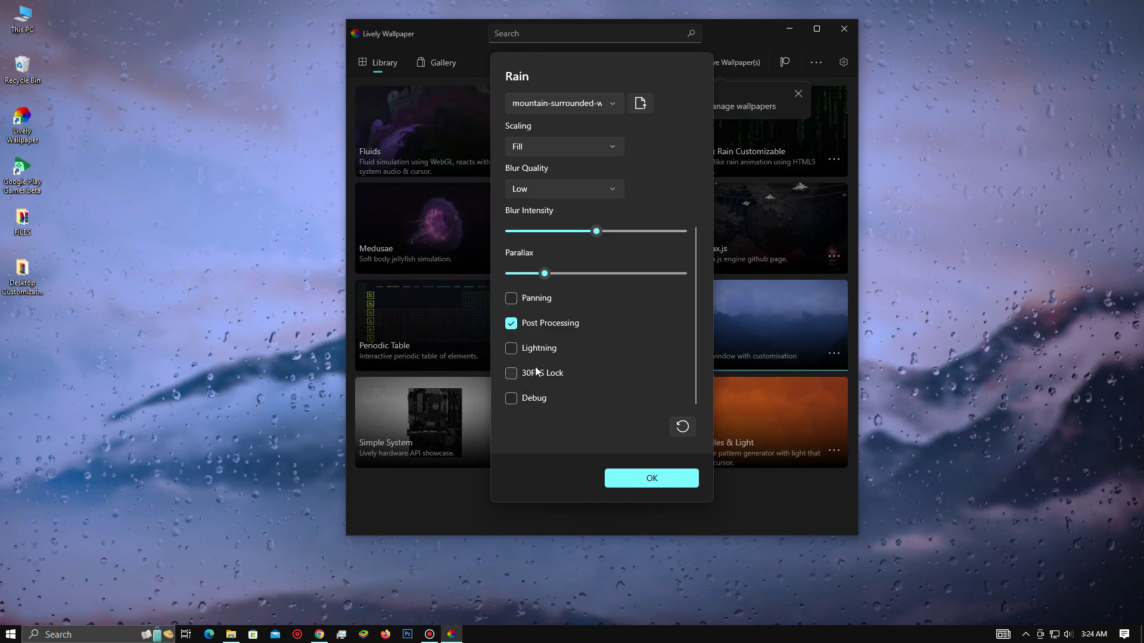
{"action": "scroll", "coordinate": [539, 357], "scroll_direction": "up", "scroll_amount": 2}
{"action": "left_click_drag", "start_coordinate": [544, 321], "coordinate": [486, 321]}
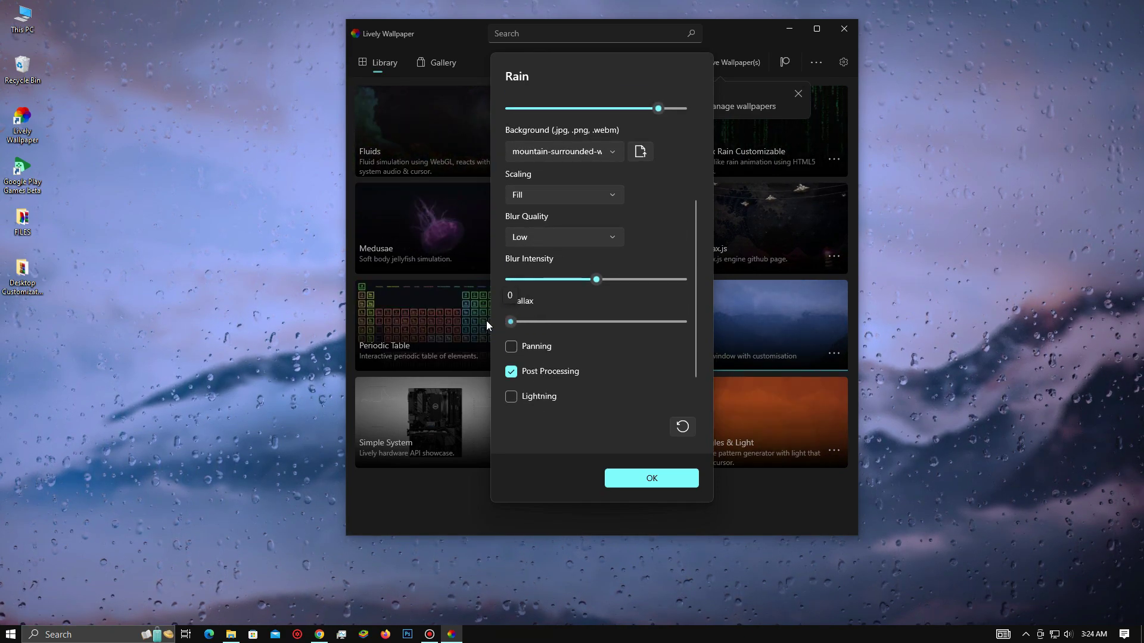
Set the Rain wallpaper's background to wallpaperflare.com_wallpaper (6).jpg and its Blur Quality to Off.
{"action": "left_click", "coordinate": [549, 154]}
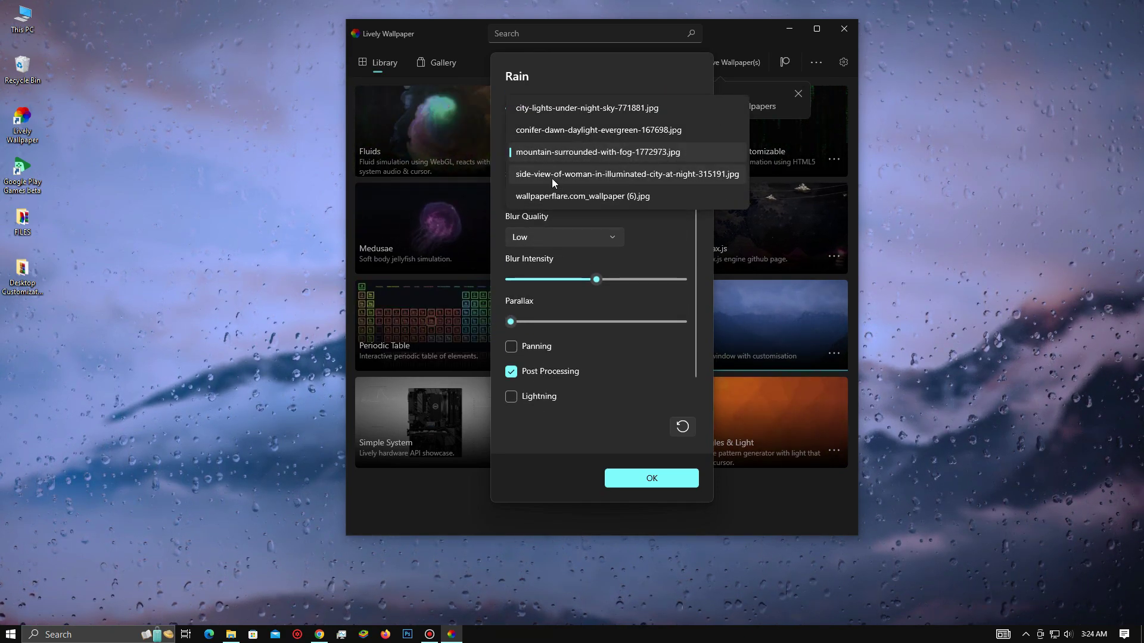
{"action": "left_click", "coordinate": [555, 195]}
{"action": "left_click", "coordinate": [561, 241]}
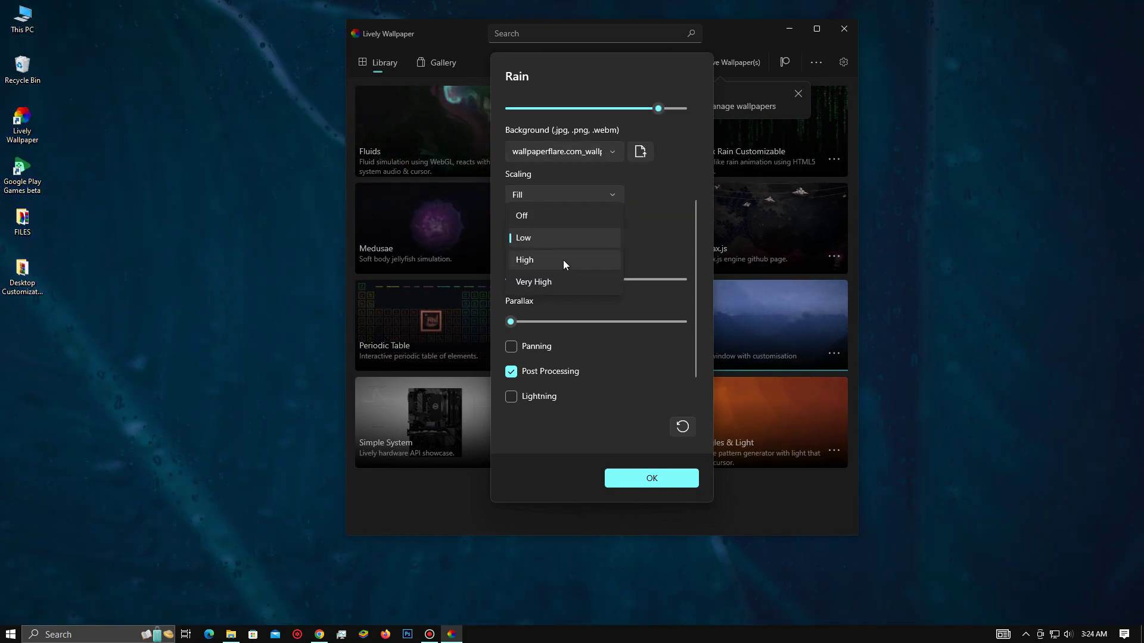
{"action": "left_click", "coordinate": [553, 214]}
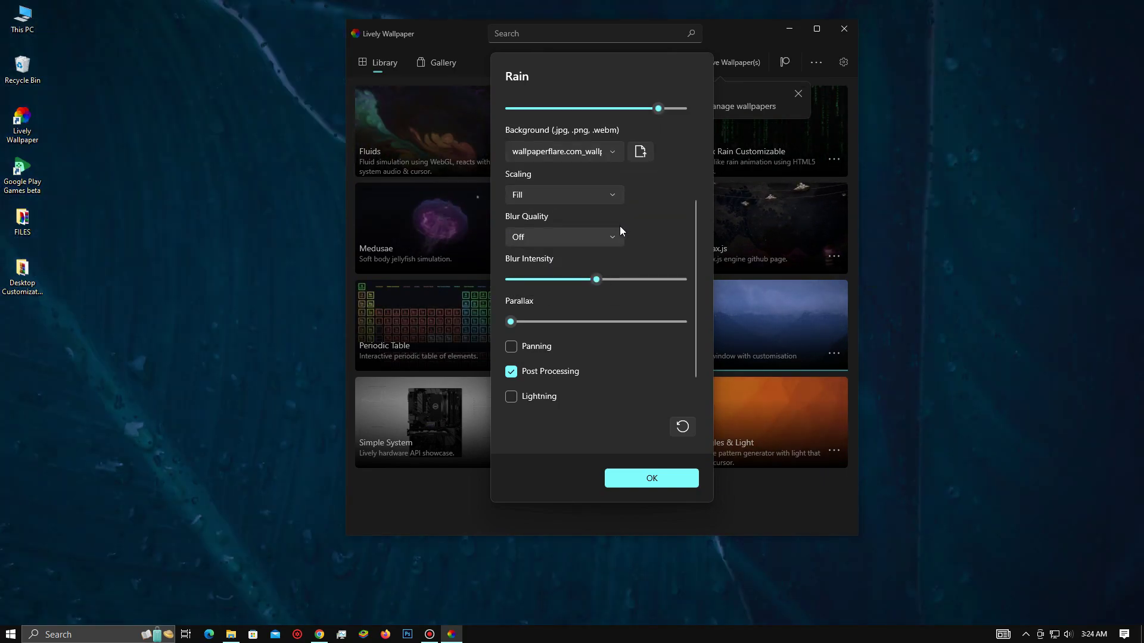
Raise the Rain wallpaper's Intensity, set Brightness to maximum, lower Normal to near its minimum, and accept the customization.
{"action": "scroll", "coordinate": [635, 219], "scroll_direction": "up", "scroll_amount": 5}
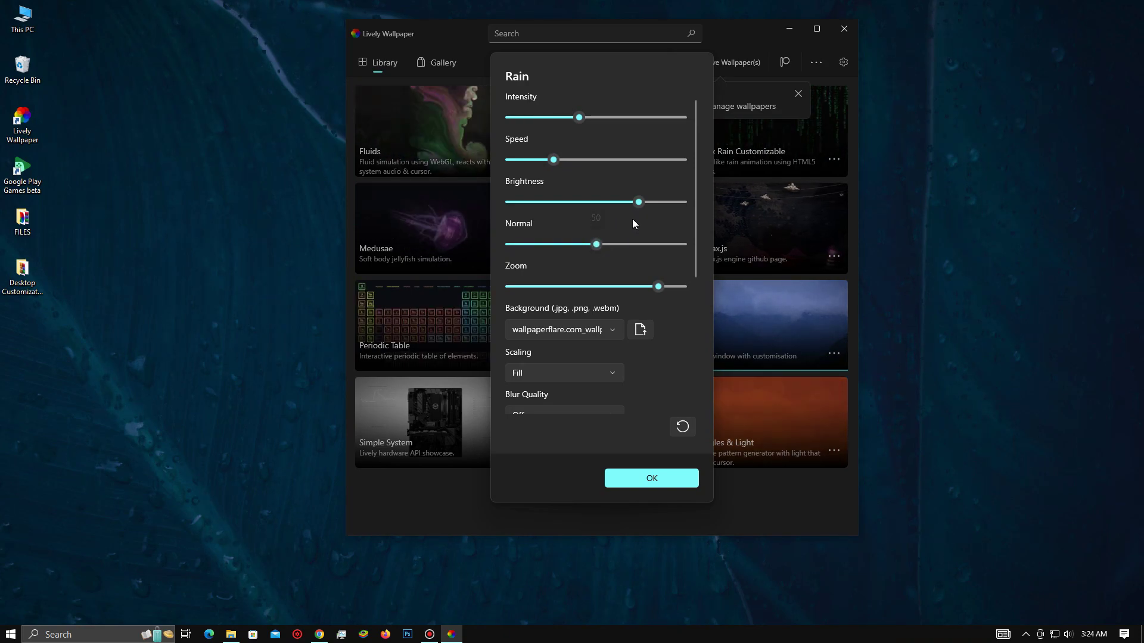
{"action": "left_click_drag", "start_coordinate": [639, 202], "coordinate": [702, 195]}
{"action": "left_click_drag", "start_coordinate": [598, 243], "coordinate": [533, 245]}
{"action": "left_click_drag", "start_coordinate": [538, 122], "coordinate": [617, 132]}
{"action": "left_click_drag", "start_coordinate": [529, 244], "coordinate": [523, 247]}
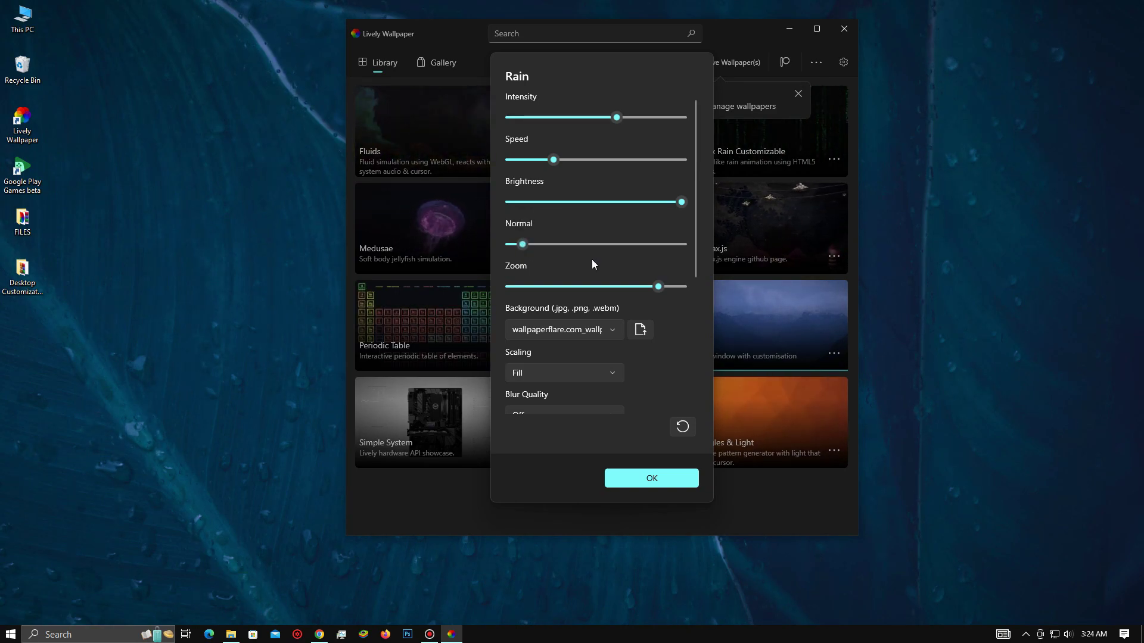
{"action": "left_click", "coordinate": [672, 477]}
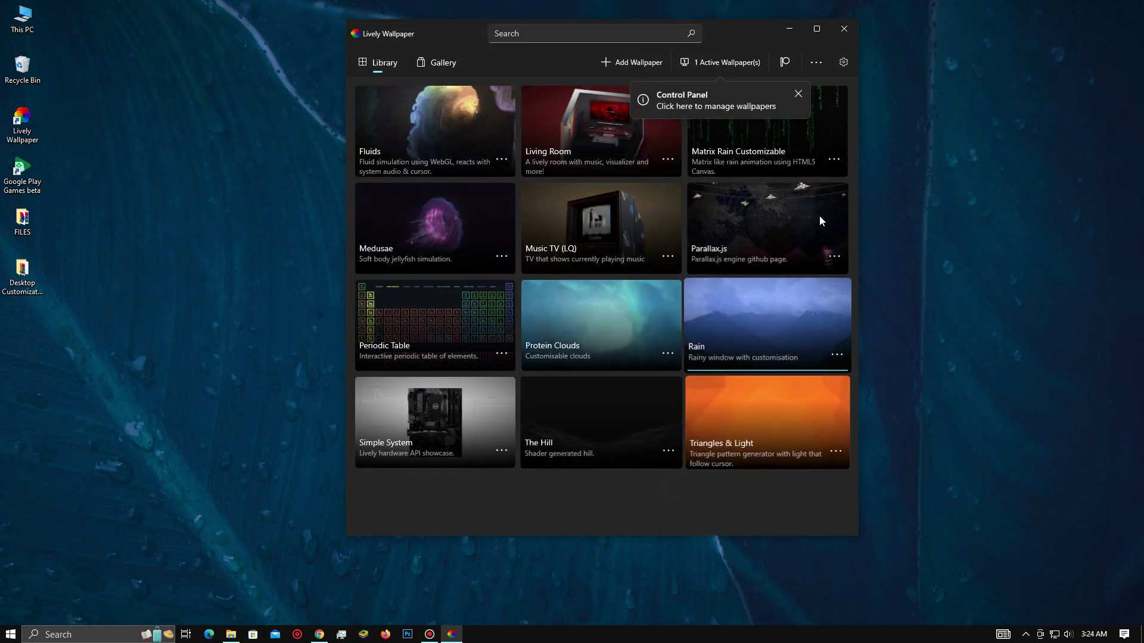
Close the Lively Wallpaper window to the system tray and dismiss its tray notice.
{"action": "left_click", "coordinate": [849, 31]}
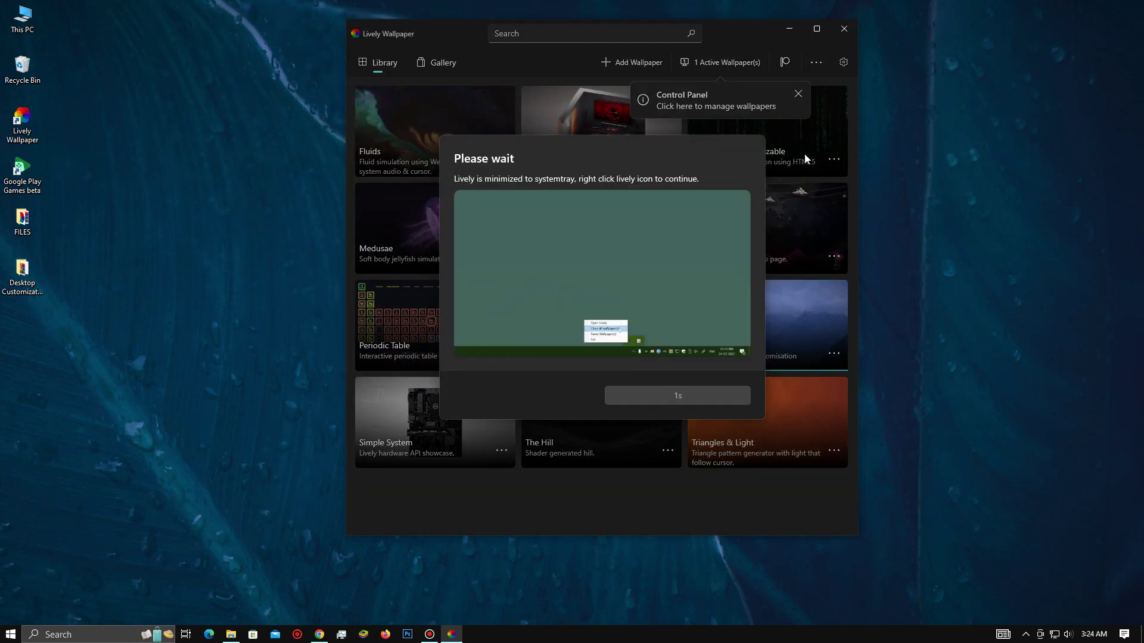
{"action": "left_click", "coordinate": [696, 399]}
{"action": "left_click", "coordinate": [776, 296]}
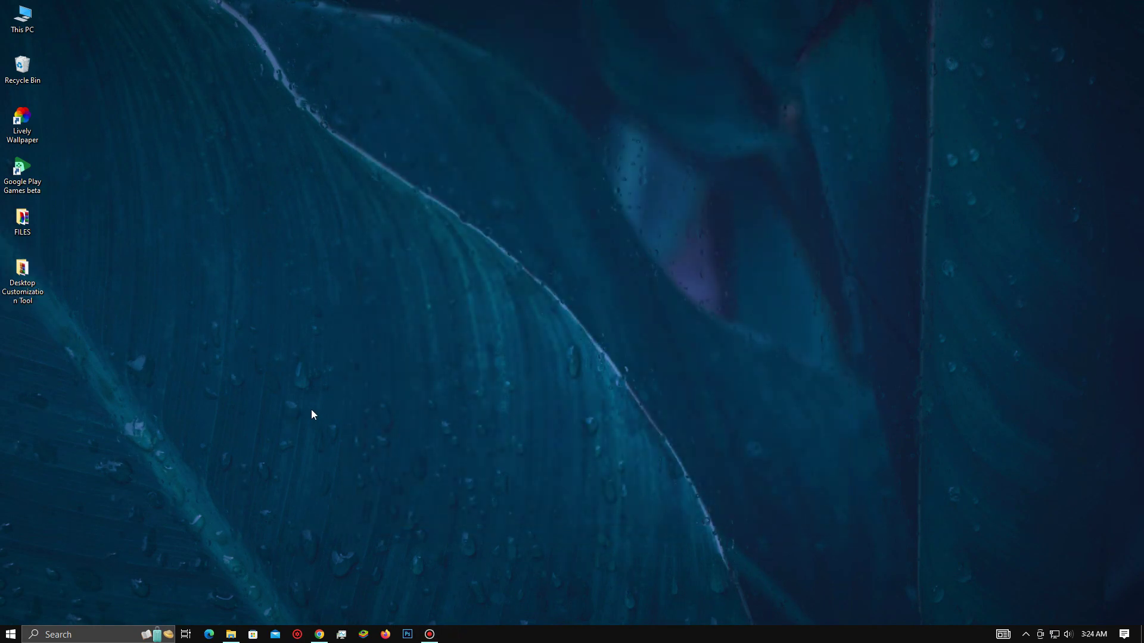
Run Rainmeter-4.5.17 from the Desktop Customization Tool folder and install it in English into C:\Program Files\Rainmeter.
{"action": "double_click", "coordinate": [33, 281]}
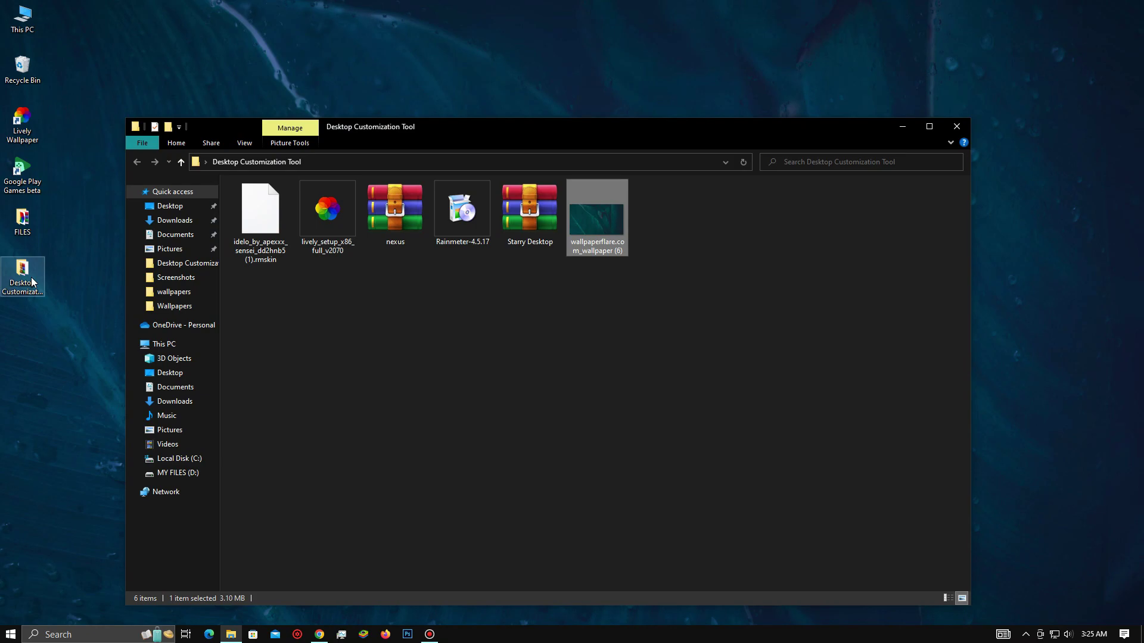
{"action": "double_click", "coordinate": [472, 241]}
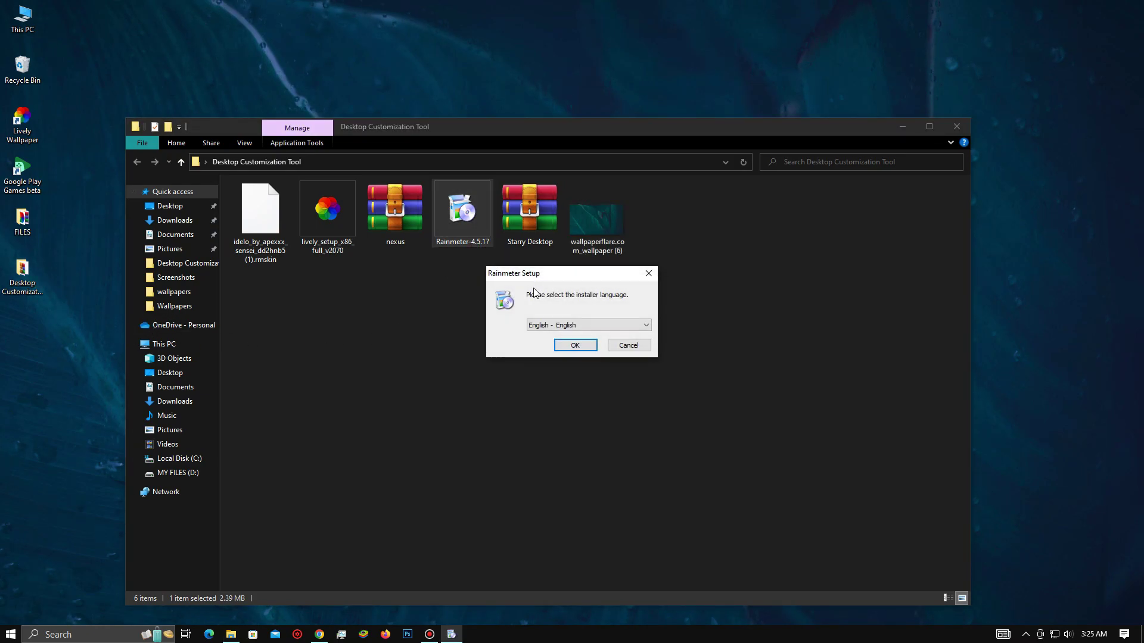
{"action": "left_click", "coordinate": [586, 342]}
{"action": "left_click", "coordinate": [647, 414]}
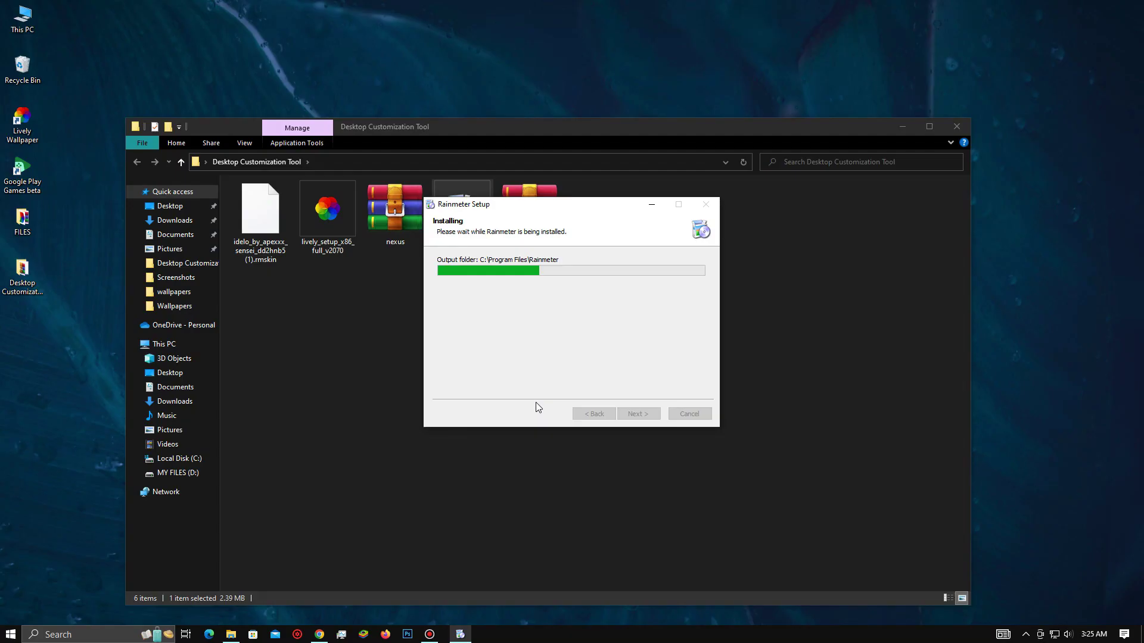
{"action": "left_click", "coordinate": [633, 410]}
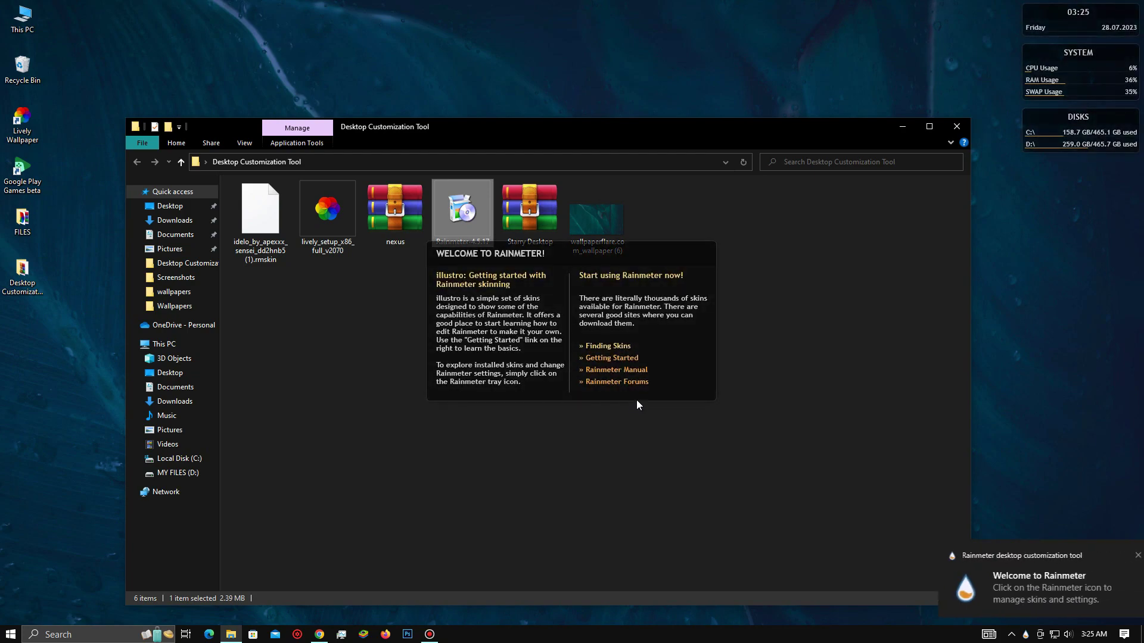
Unload Rainmeter's default Welcome, Disks, System and Clock skins from the desktop.
{"action": "right_click", "coordinate": [636, 395]}
{"action": "left_click", "coordinate": [675, 528]}
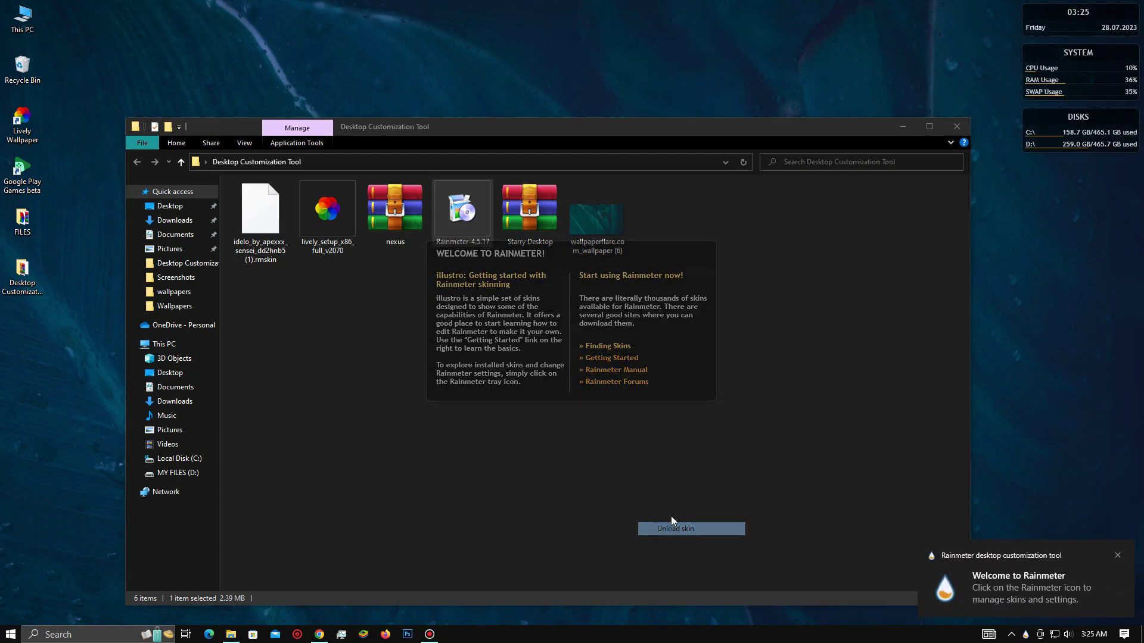
{"action": "right_click", "coordinate": [1072, 143]}
{"action": "left_click", "coordinate": [1088, 271]}
{"action": "right_click", "coordinate": [1067, 82]}
{"action": "left_click", "coordinate": [1072, 213]}
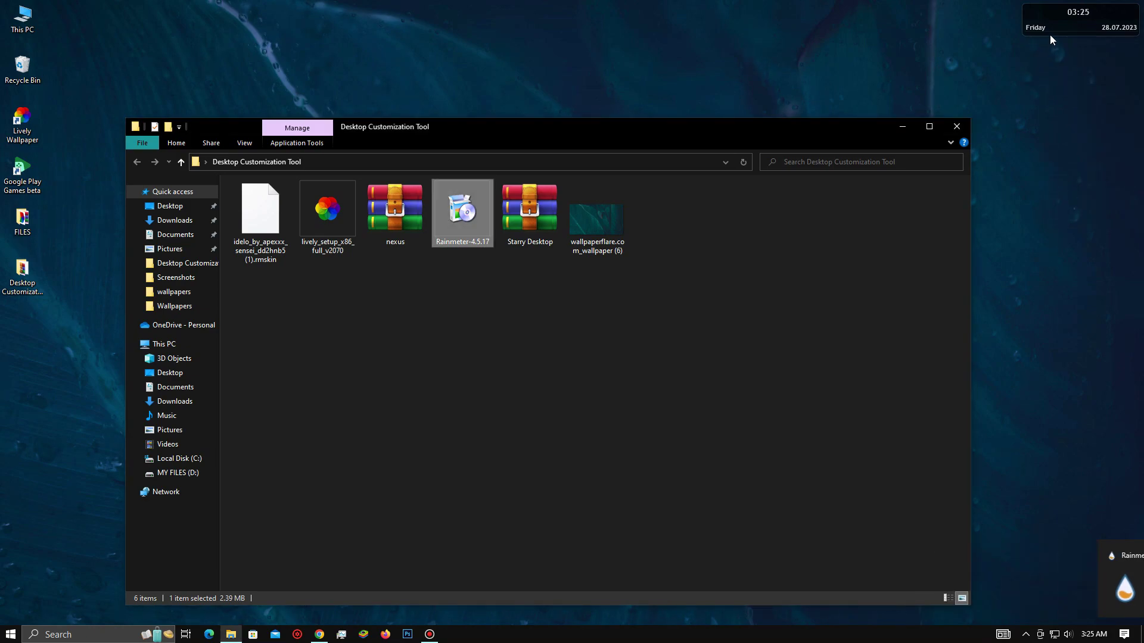
{"action": "right_click", "coordinate": [1048, 28]}
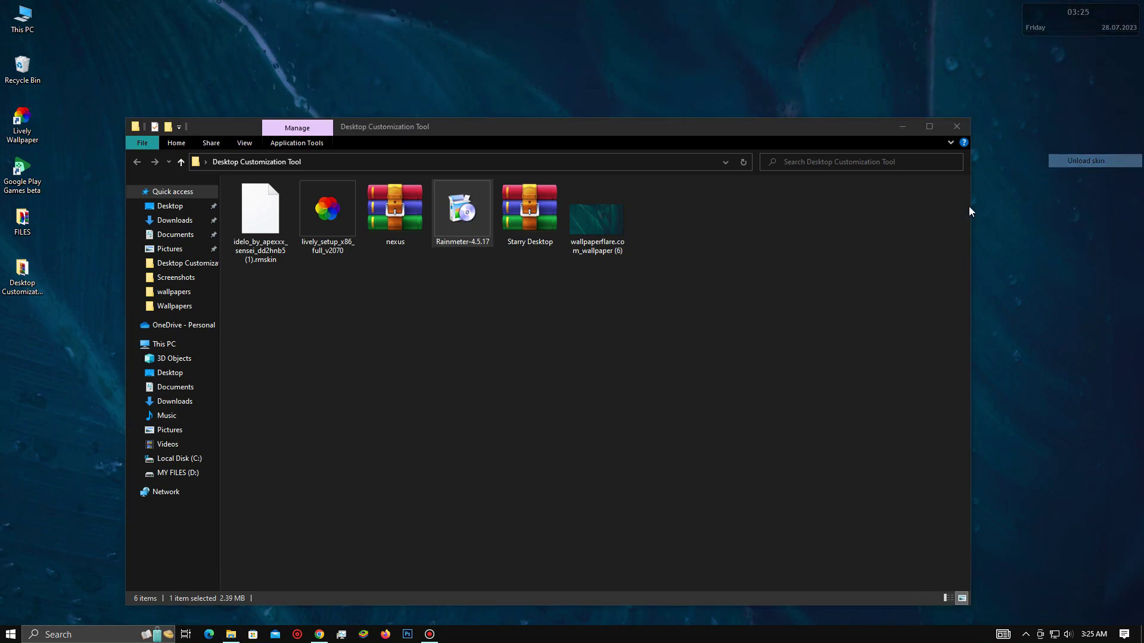
{"action": "left_click", "coordinate": [1070, 160]}
Extract the Starry Desktop archive into a Starry Desktop folder within the Desktop Customization Tool folder.
{"action": "right_click", "coordinate": [523, 212]}
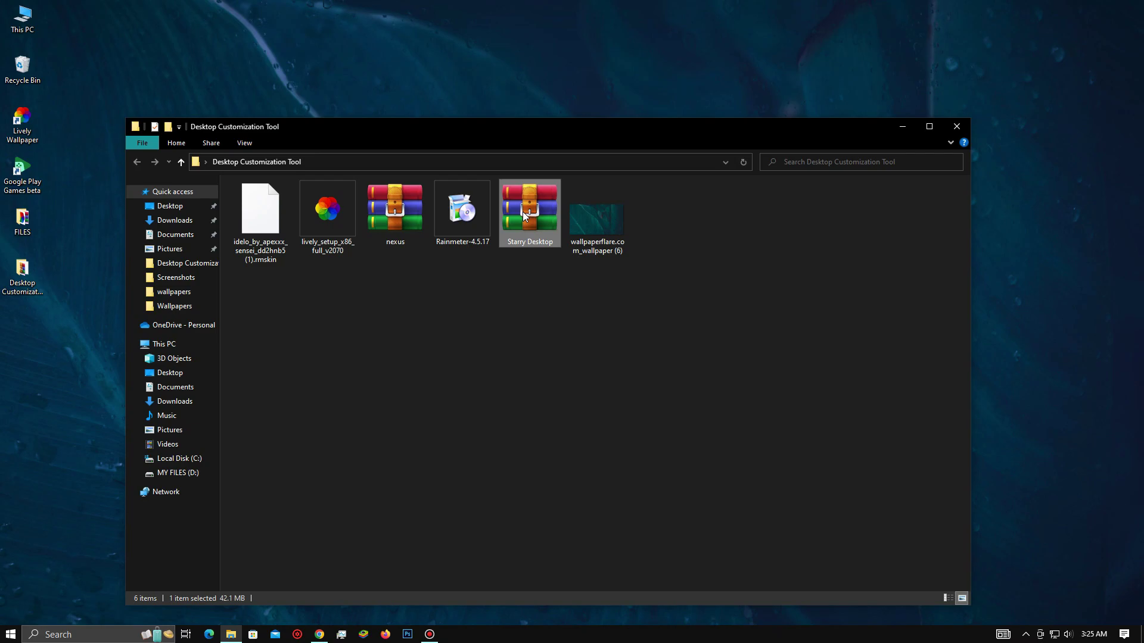
{"action": "left_click", "coordinate": [566, 260]}
{"action": "left_click", "coordinate": [592, 447]}
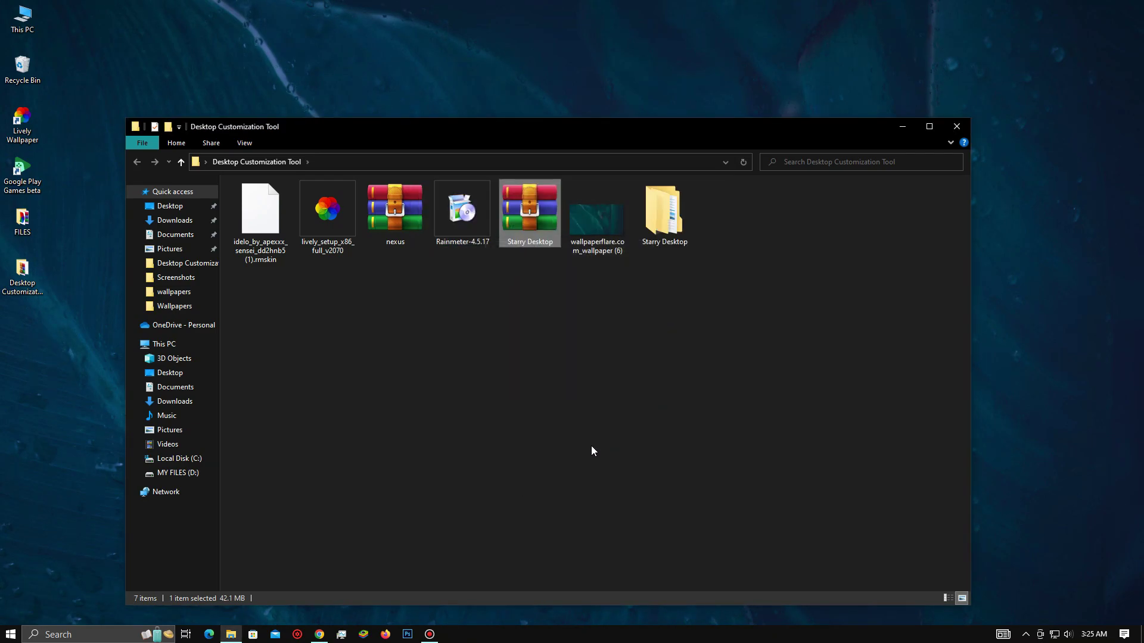
{"action": "left_click", "coordinate": [591, 438]}
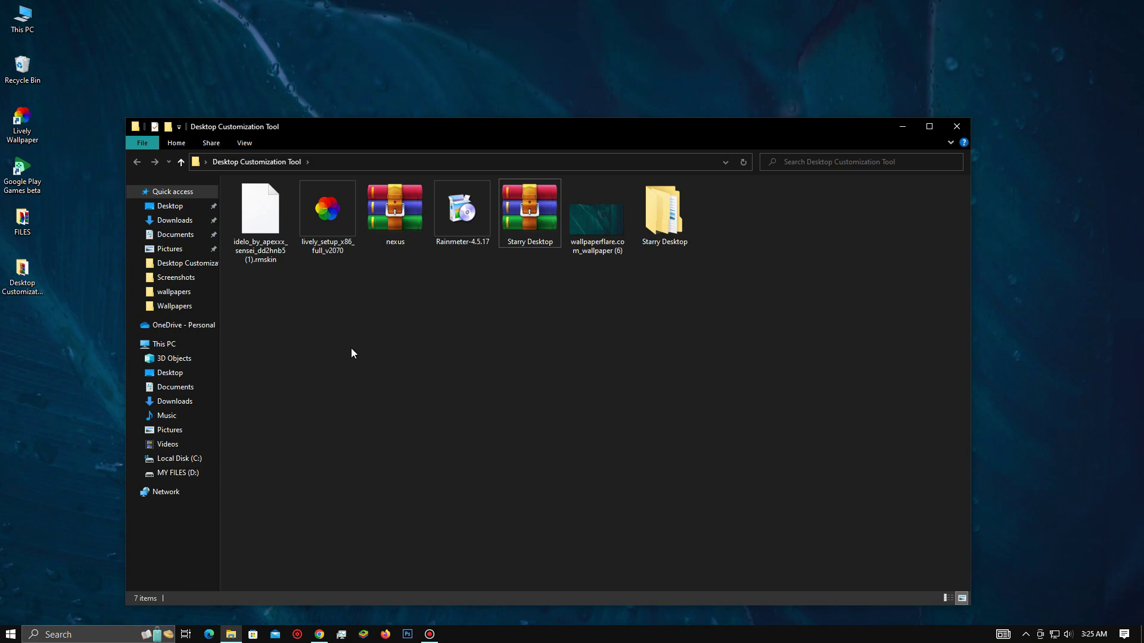
Install the Idelo skin package in Rainmeter with its skin and layout included, but without applying the included layout.
{"action": "left_click", "coordinate": [260, 214]}
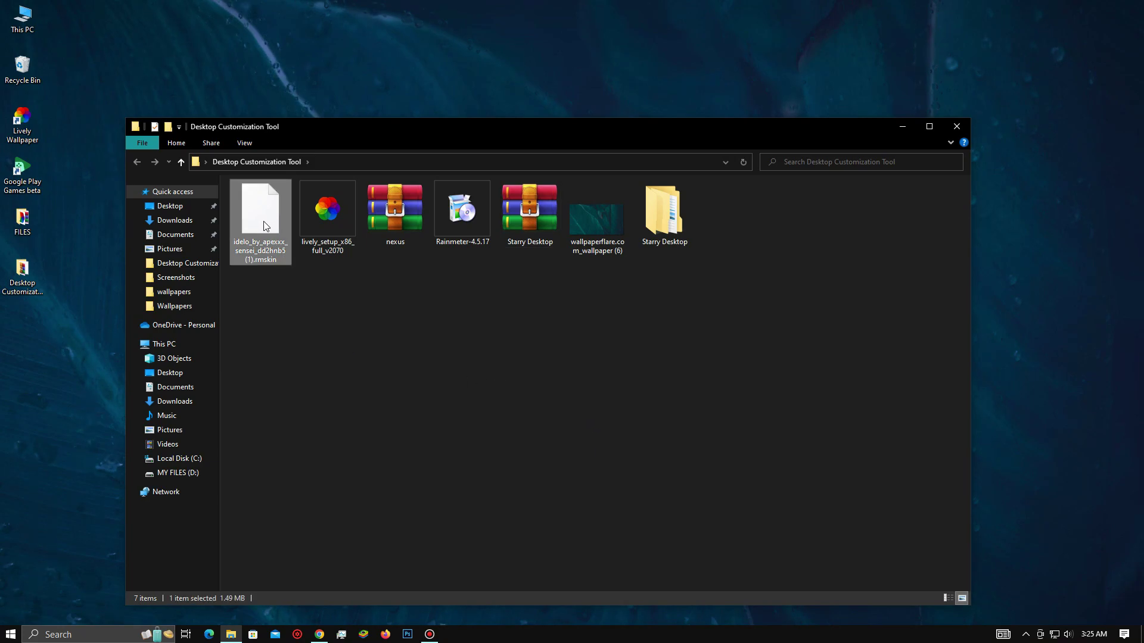
{"action": "double_click", "coordinate": [267, 226]}
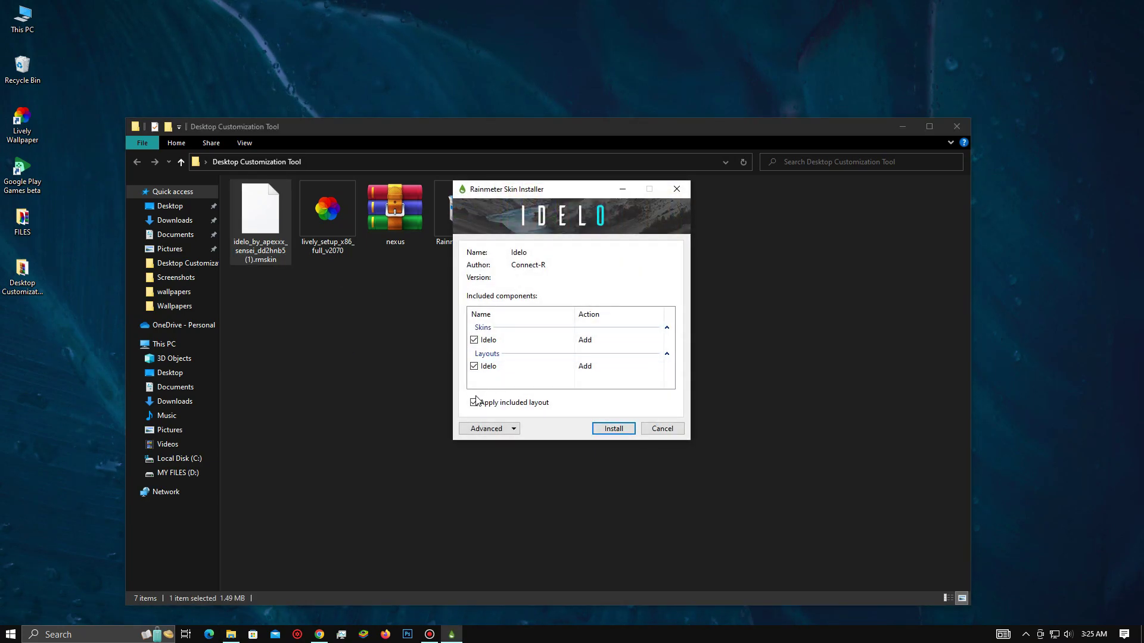
{"action": "left_click", "coordinate": [630, 429]}
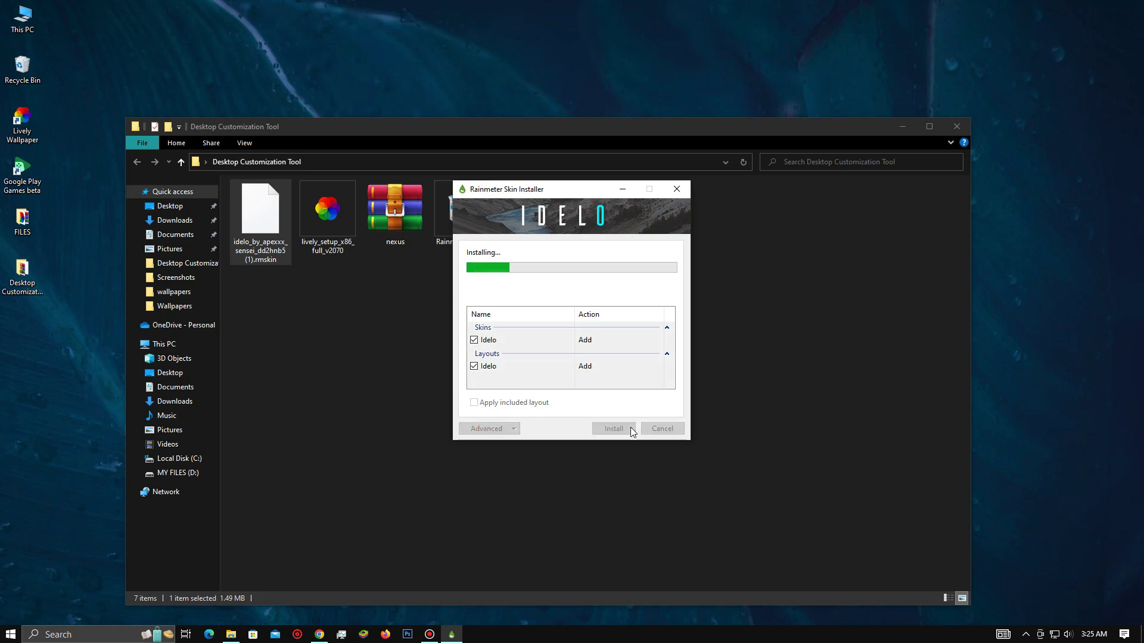
Copy the My Skin folder from the nested Starry Desktop folder.
{"action": "double_click", "coordinate": [676, 244]}
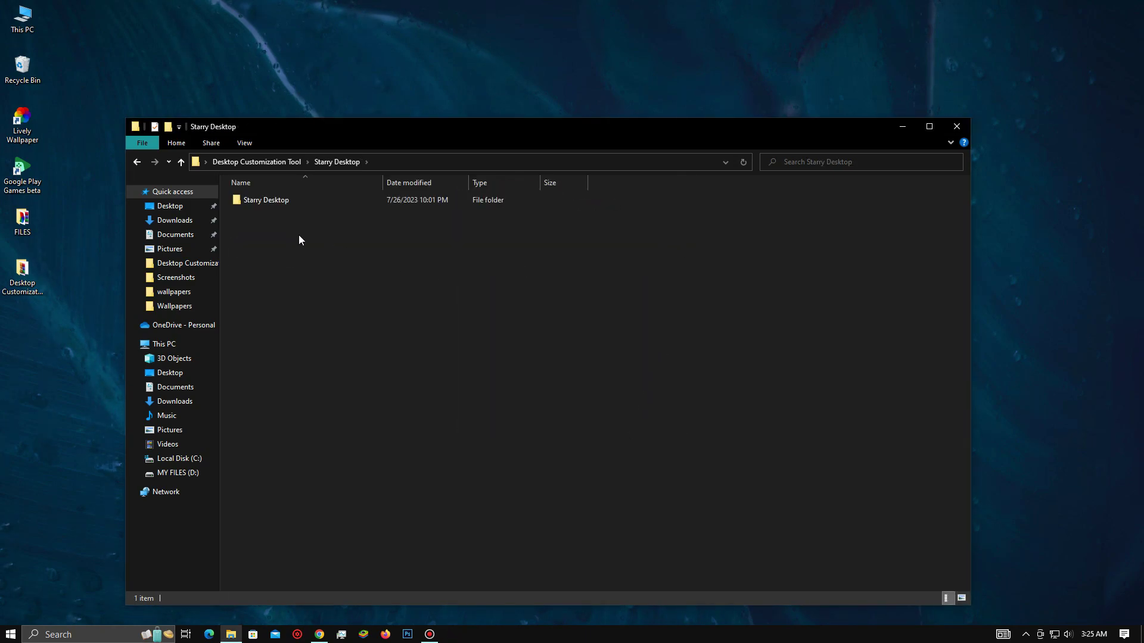
{"action": "double_click", "coordinate": [262, 201]}
{"action": "double_click", "coordinate": [251, 209]}
{"action": "left_click", "coordinate": [180, 163]}
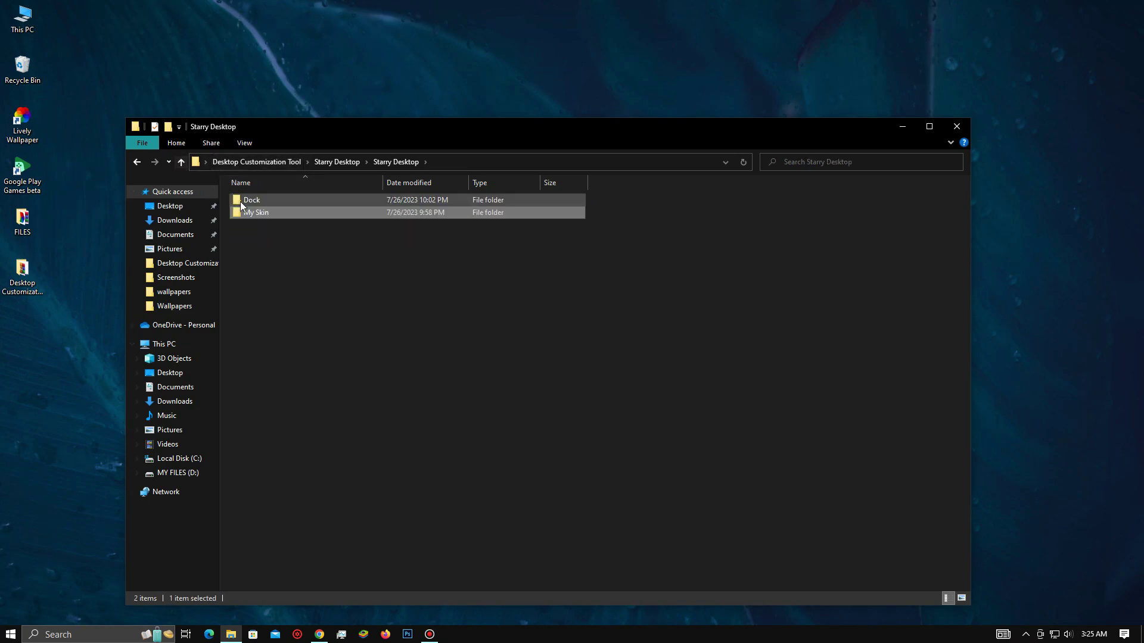
{"action": "right_click", "coordinate": [251, 213]}
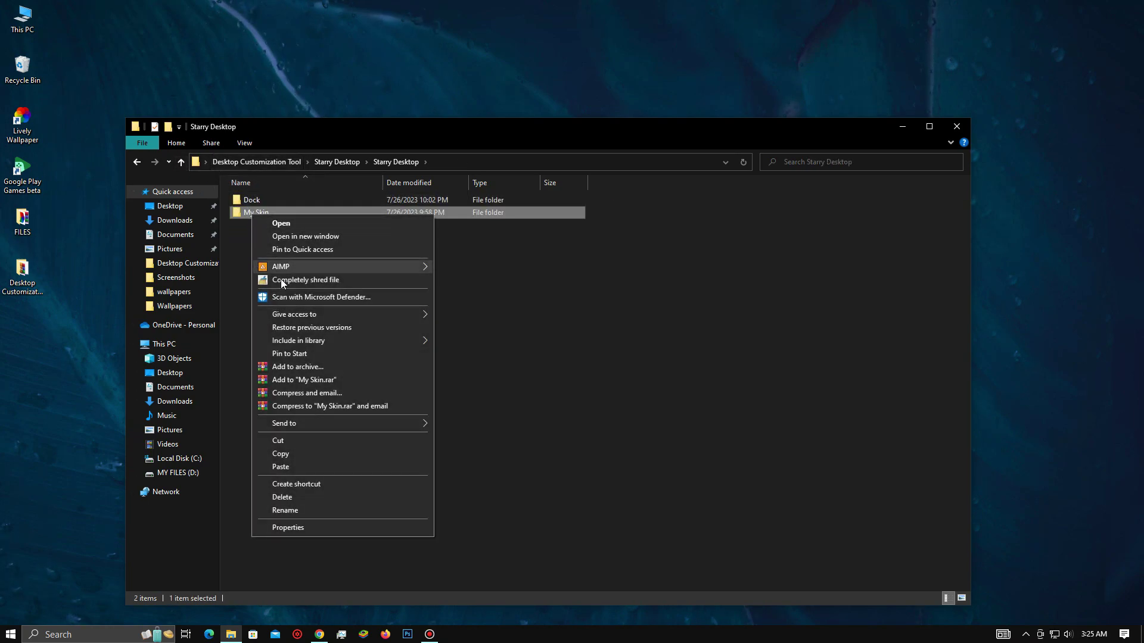
{"action": "left_click", "coordinate": [281, 454]}
Paste the My Skin folder into Documents > Rainmeter > Skins and close the file window.
{"action": "left_click", "coordinate": [175, 234]}
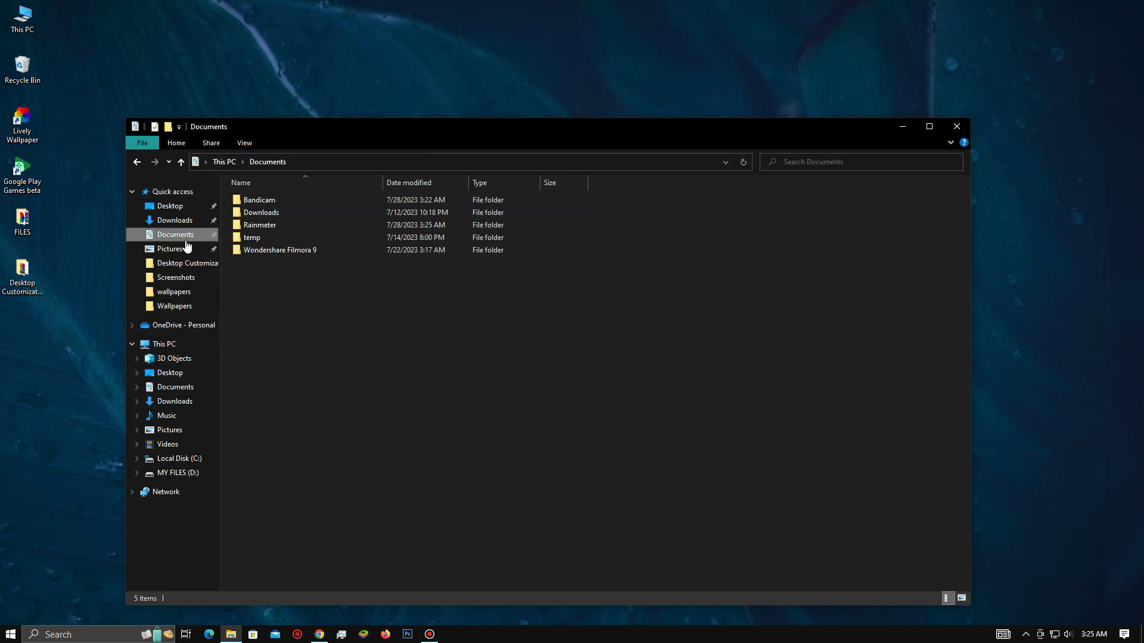
{"action": "double_click", "coordinate": [256, 225]}
{"action": "double_click", "coordinate": [255, 202]}
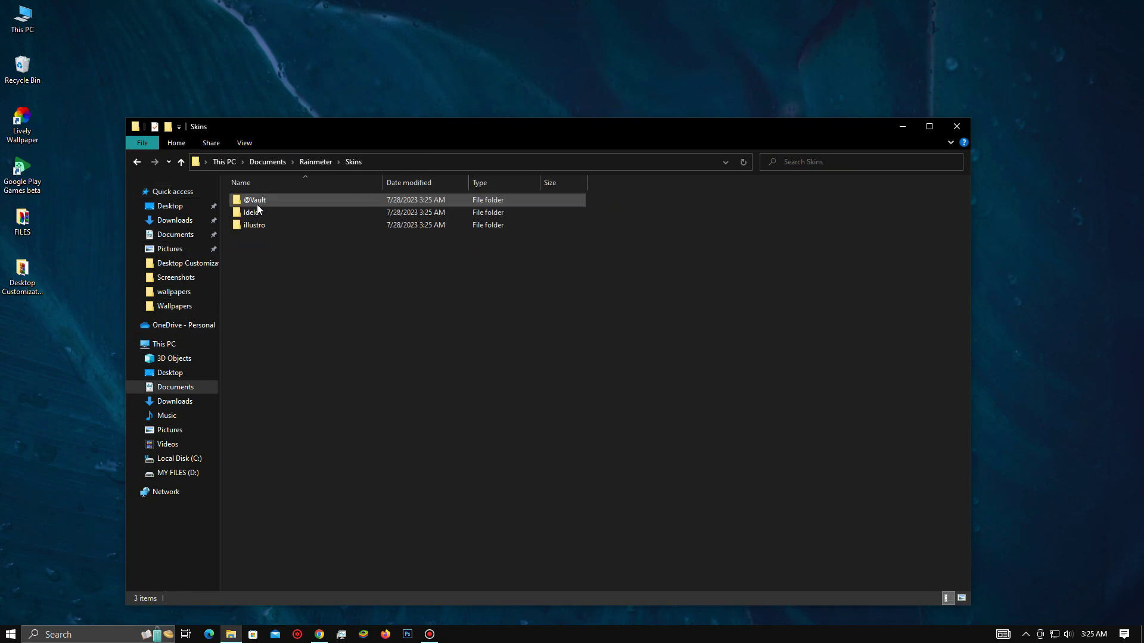
{"action": "right_click", "coordinate": [291, 249]}
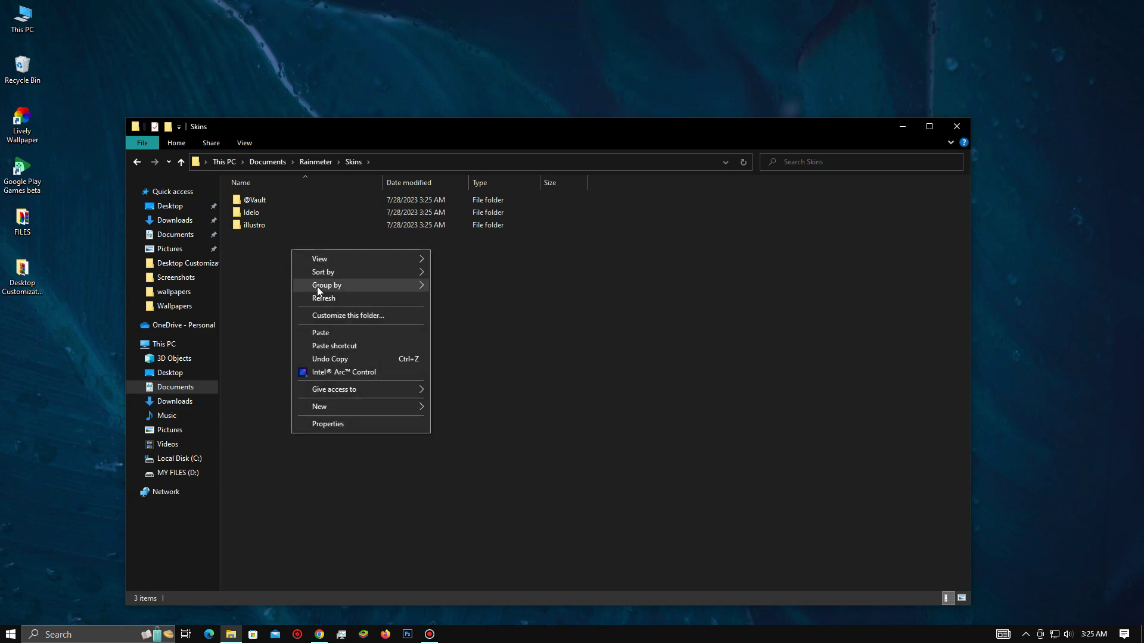
{"action": "left_click", "coordinate": [330, 331]}
{"action": "left_click", "coordinate": [331, 333]}
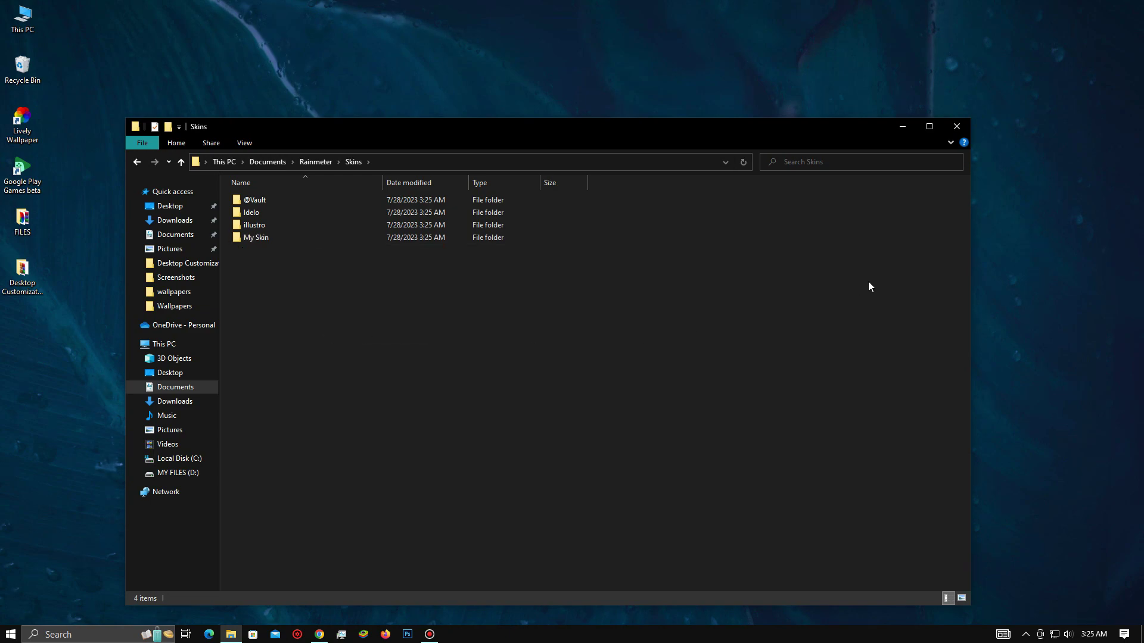
{"action": "left_click", "coordinate": [957, 127]}
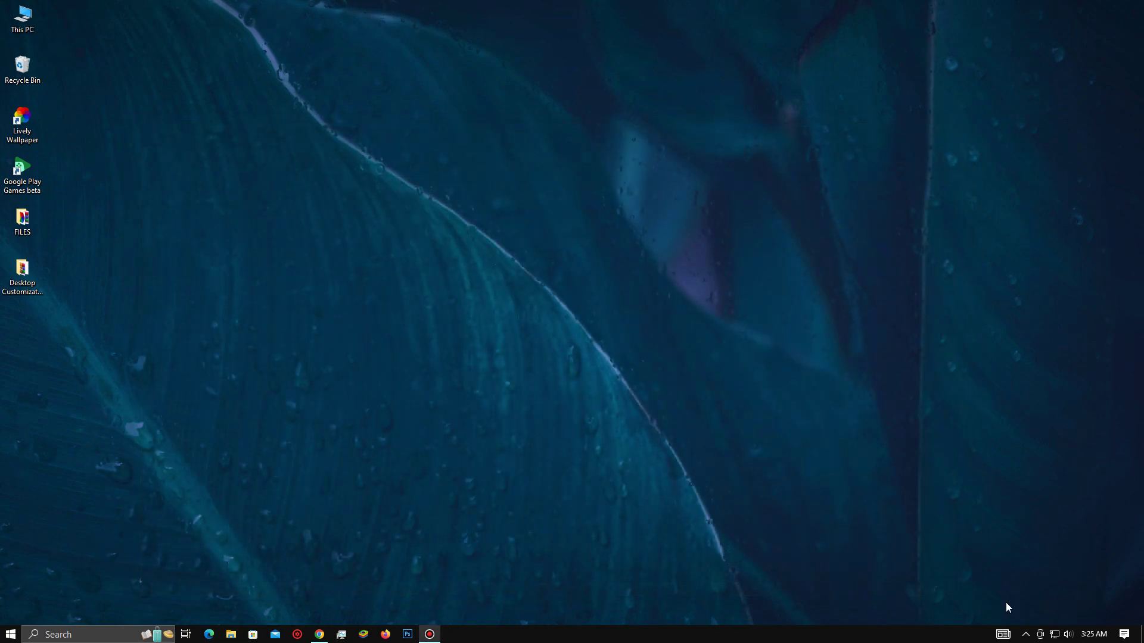
Open the Rainmeter manager and refresh all skins so the copied My Skin folder is loaded into the skin list.
{"action": "left_click", "coordinate": [1025, 635]}
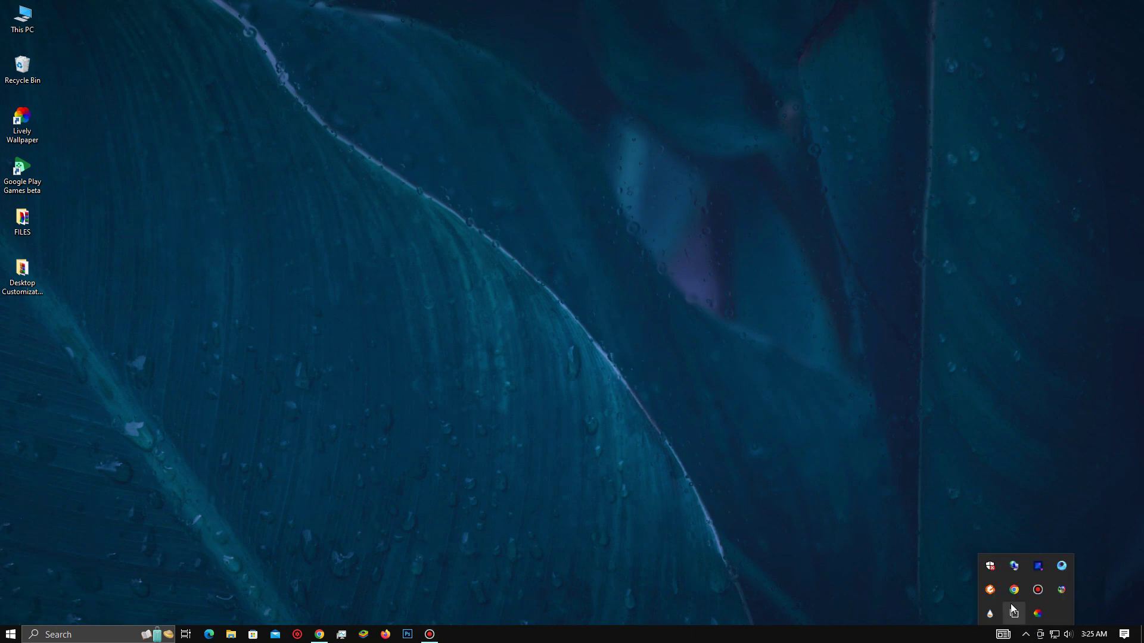
{"action": "left_click", "coordinate": [989, 613]}
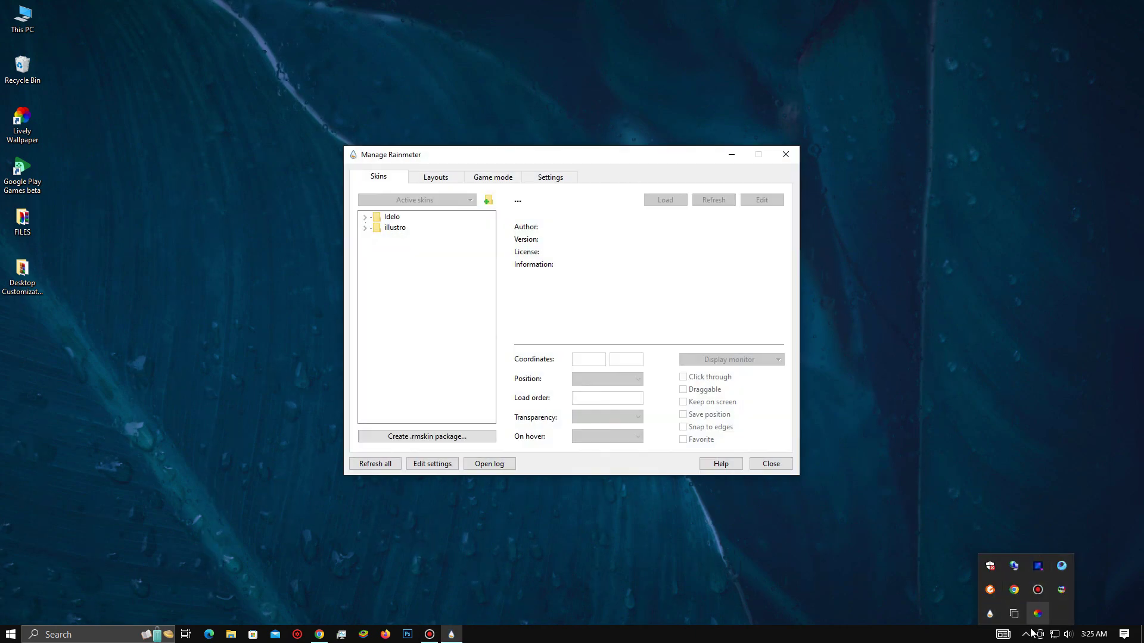
{"action": "left_click", "coordinate": [631, 496]}
{"action": "left_click", "coordinate": [392, 464]}
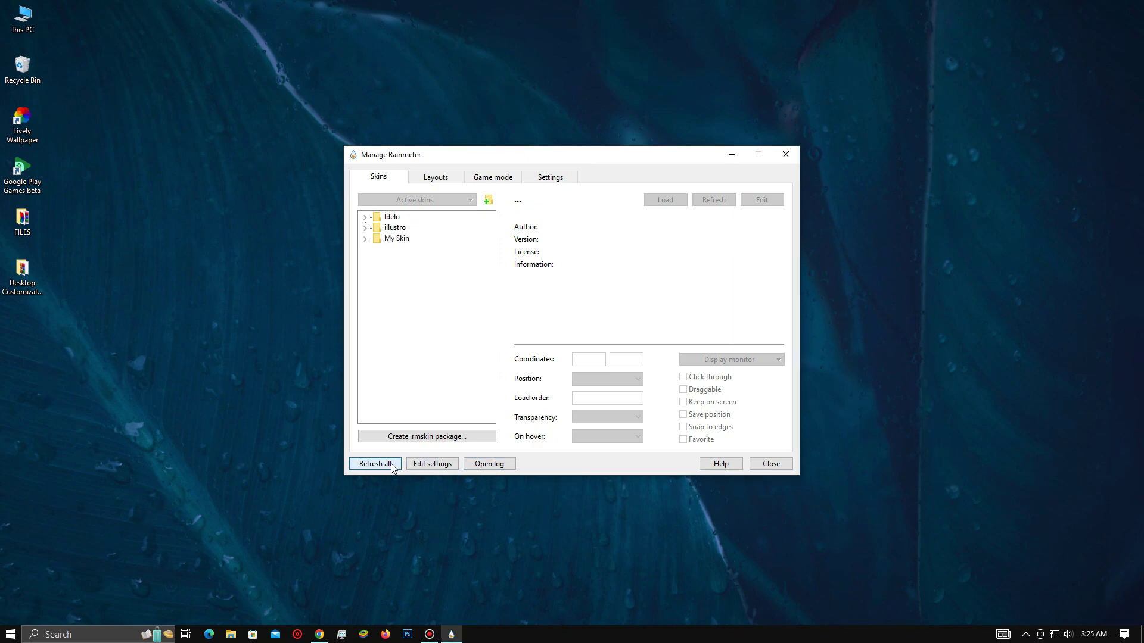
Load Date.ini from My Skin > Date and place the date skin near the centre of the desktop.
{"action": "left_click", "coordinate": [365, 239]}
{"action": "left_click", "coordinate": [377, 249]}
{"action": "left_click", "coordinate": [417, 260]}
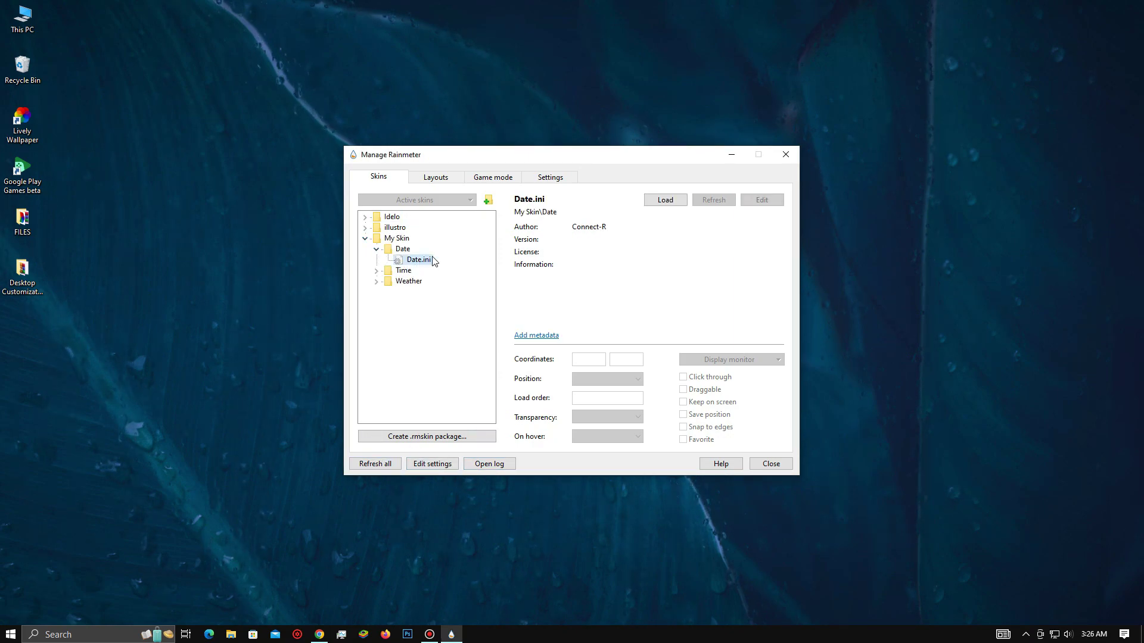
{"action": "left_click", "coordinate": [651, 203]}
{"action": "left_click_drag", "start_coordinate": [626, 152], "coordinate": [366, 260]}
{"action": "left_click_drag", "start_coordinate": [209, 77], "coordinate": [633, 290]}
{"action": "left_click_drag", "start_coordinate": [400, 270], "coordinate": [457, 133]}
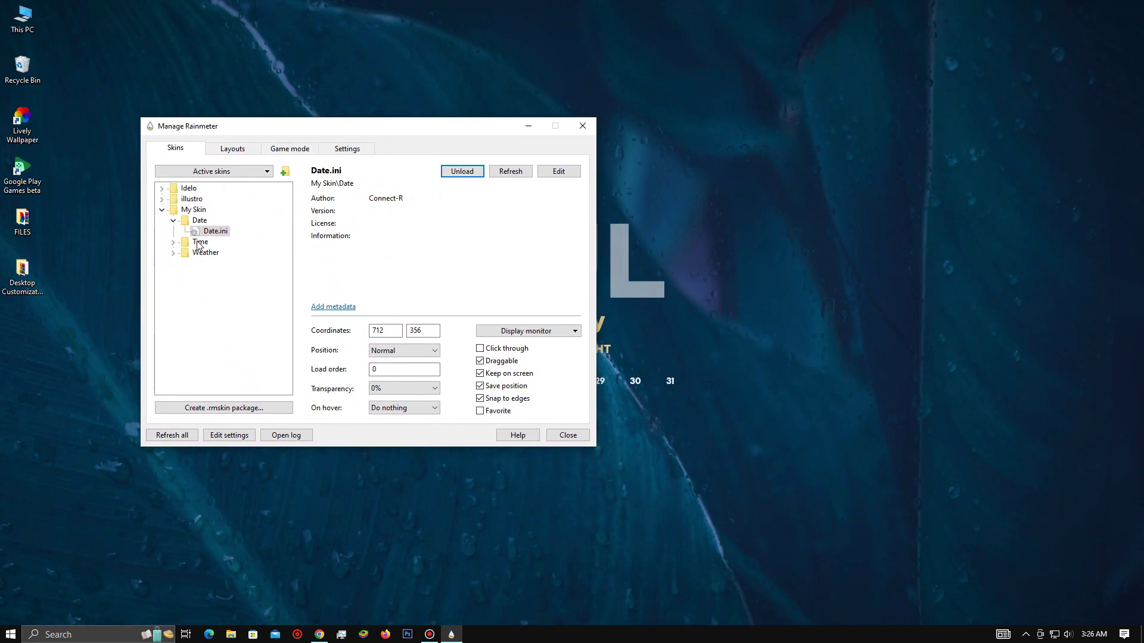
Load Visualizer.ini from the Idelo > Visualizer skin folder and close the Rainmeter manager.
{"action": "left_click", "coordinate": [173, 242]}
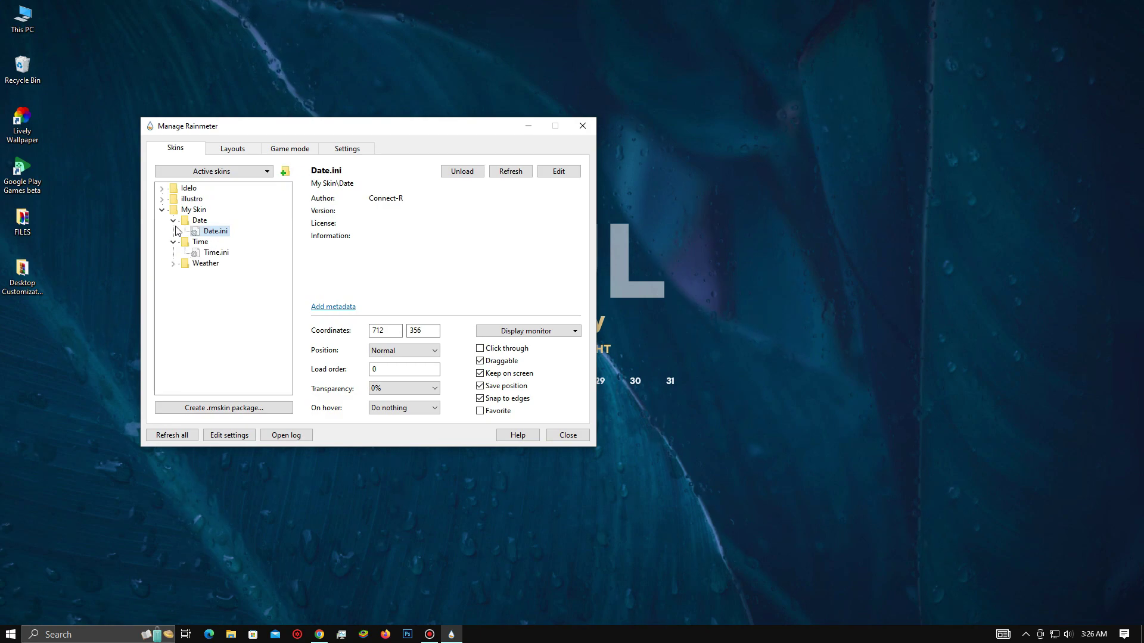
{"action": "left_click", "coordinate": [174, 220]}
{"action": "left_click", "coordinate": [162, 209]}
{"action": "left_click", "coordinate": [161, 199]}
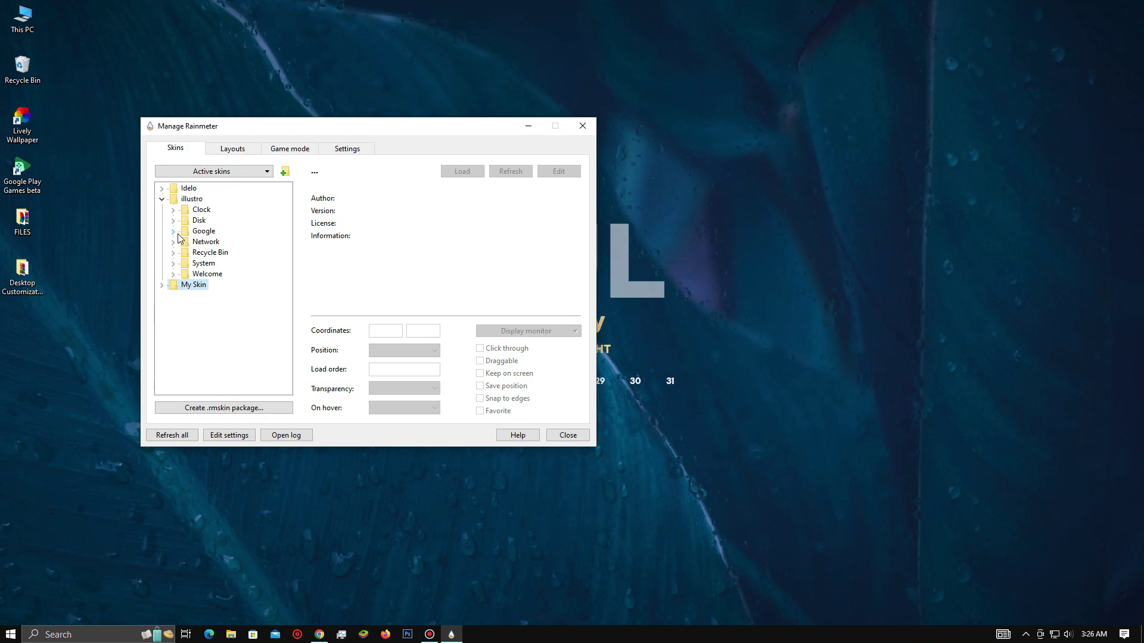
{"action": "left_click", "coordinate": [161, 199]}
{"action": "left_click", "coordinate": [161, 188]}
{"action": "left_click", "coordinate": [172, 241]}
{"action": "left_click", "coordinate": [223, 252]}
{"action": "left_click", "coordinate": [462, 171]}
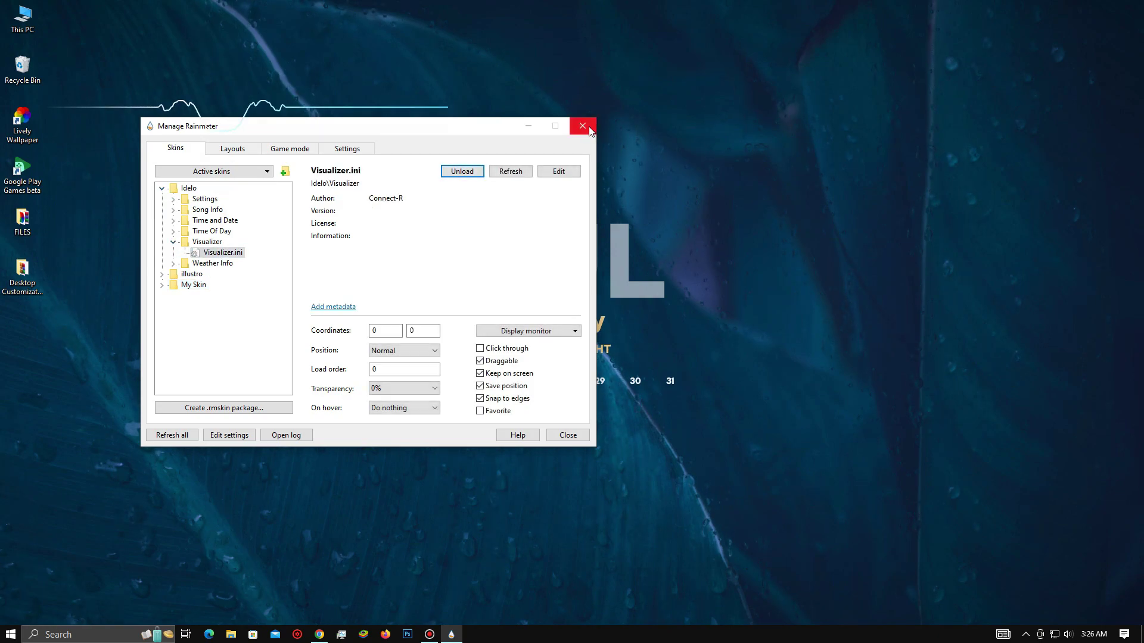
{"action": "left_click", "coordinate": [590, 131]}
Place the visualizer line centred just beneath the date skin's row of day numbers, and nudge the date skin slightly upward.
{"action": "left_click_drag", "start_coordinate": [380, 110], "coordinate": [681, 426]}
{"action": "left_click_drag", "start_coordinate": [649, 294], "coordinate": [650, 281]}
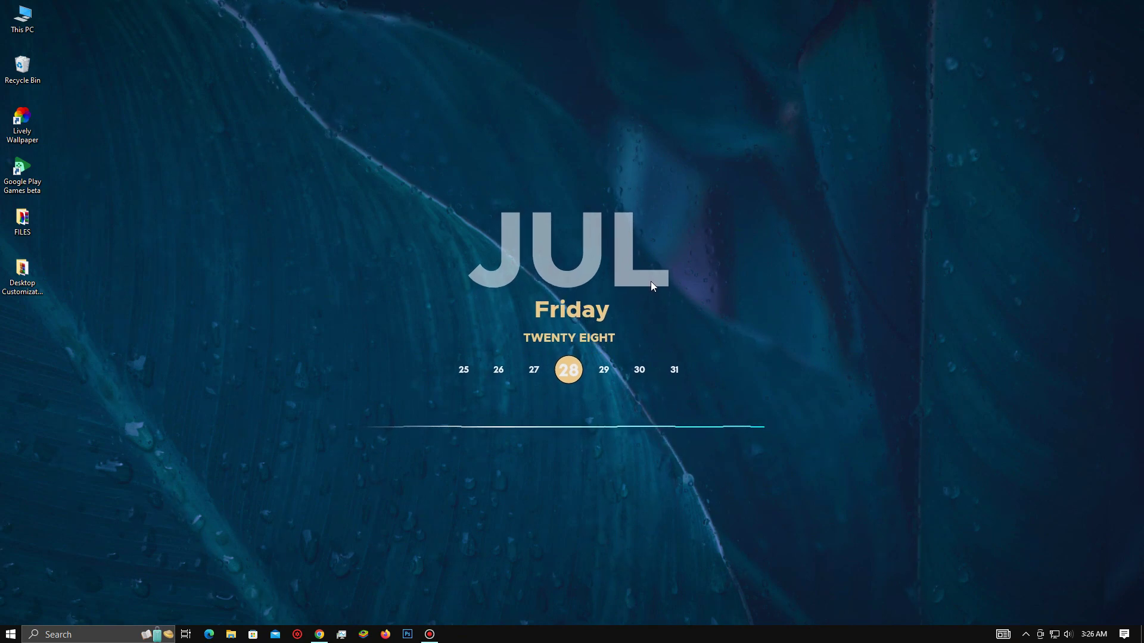
{"action": "left_click_drag", "start_coordinate": [573, 423], "coordinate": [575, 409]}
Edit the Visualizer skin file, setting Sensitivity to 20 under [MeasureAudio], then save and close the file.
{"action": "right_click", "coordinate": [575, 410]}
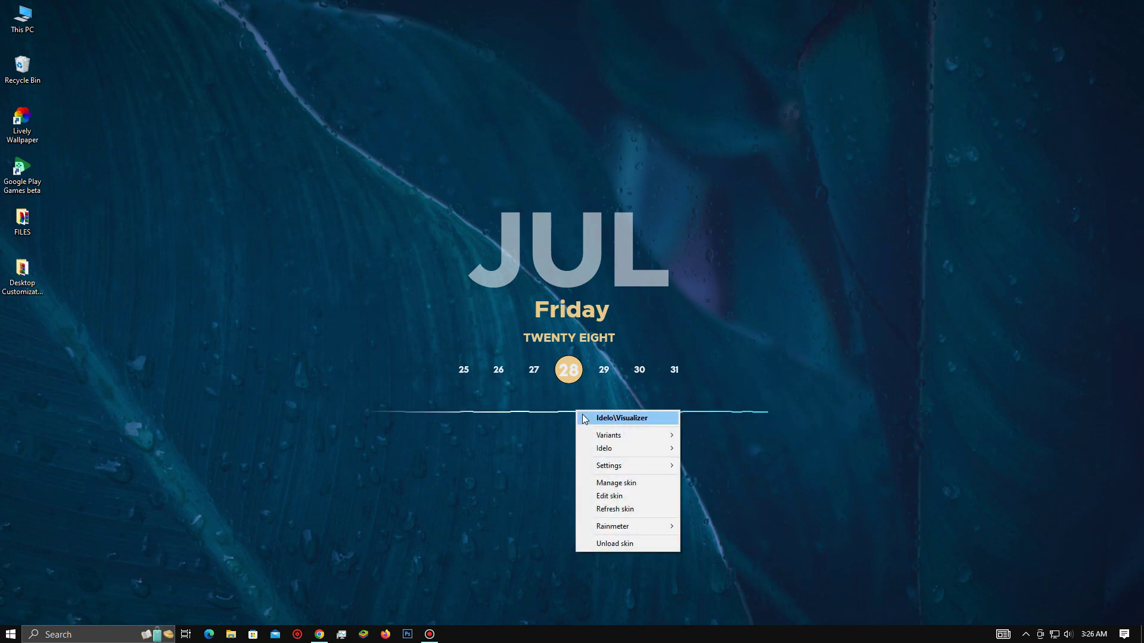
{"action": "left_click", "coordinate": [608, 500]}
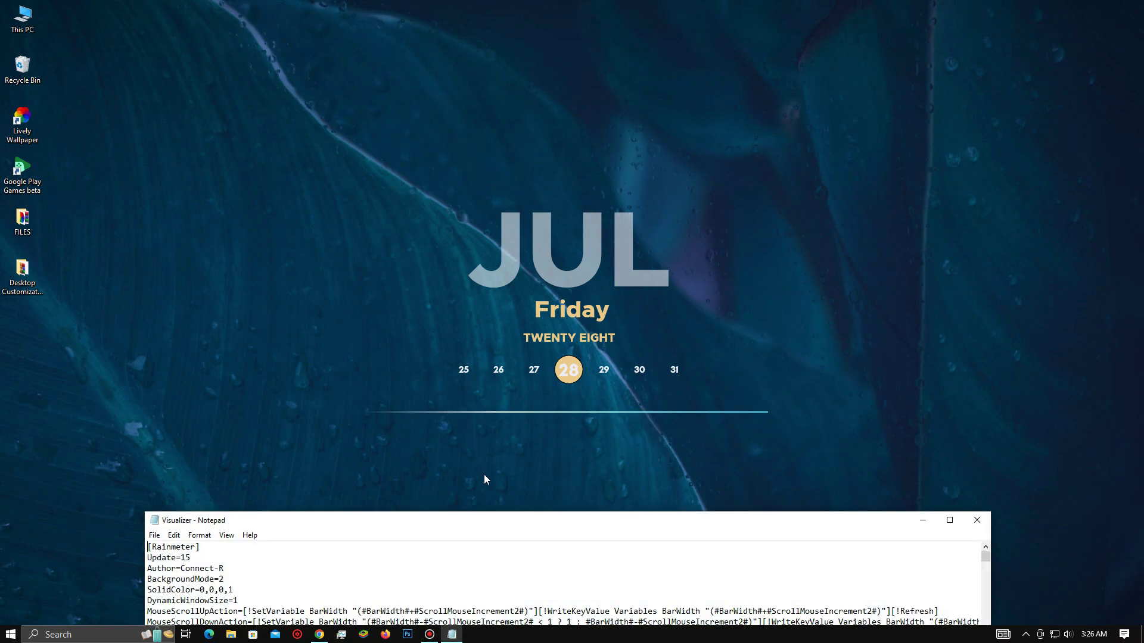
{"action": "left_click_drag", "start_coordinate": [495, 529], "coordinate": [549, 84]}
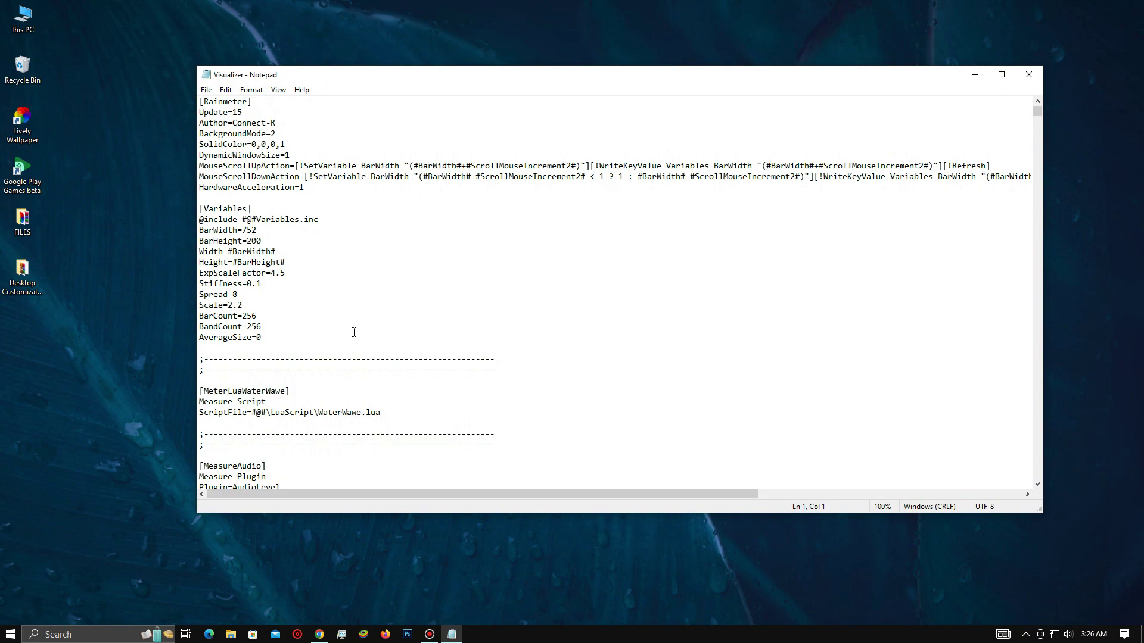
{"action": "scroll", "coordinate": [257, 332], "scroll_direction": "down", "scroll_amount": 4}
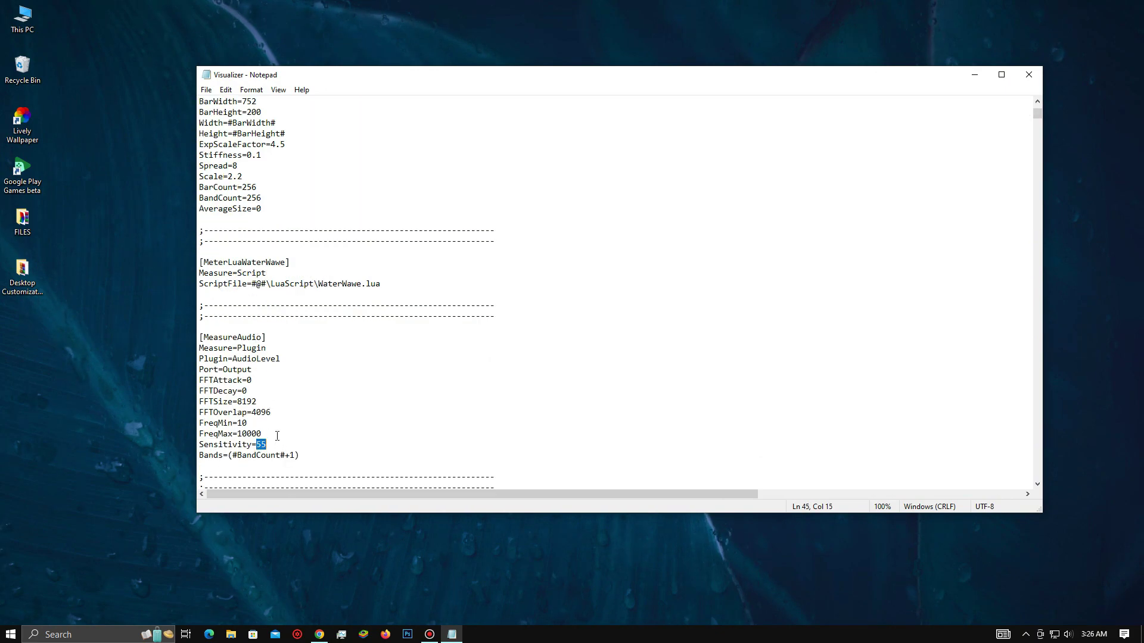
{"action": "type", "text": "20"}
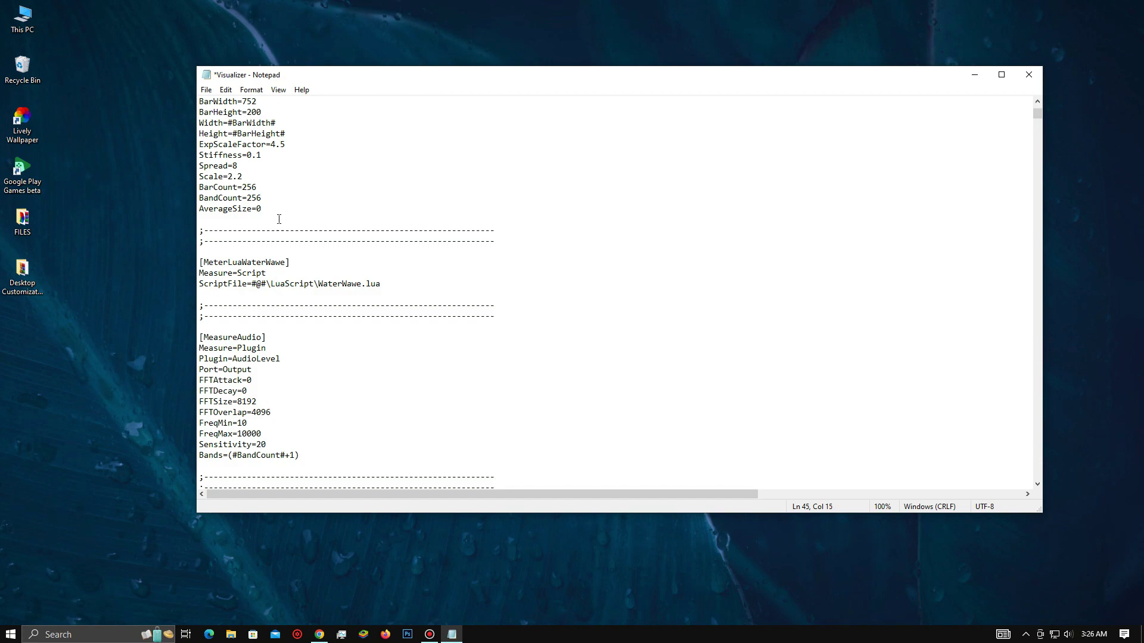
{"action": "left_click", "coordinate": [205, 93]}
{"action": "left_click", "coordinate": [236, 144]}
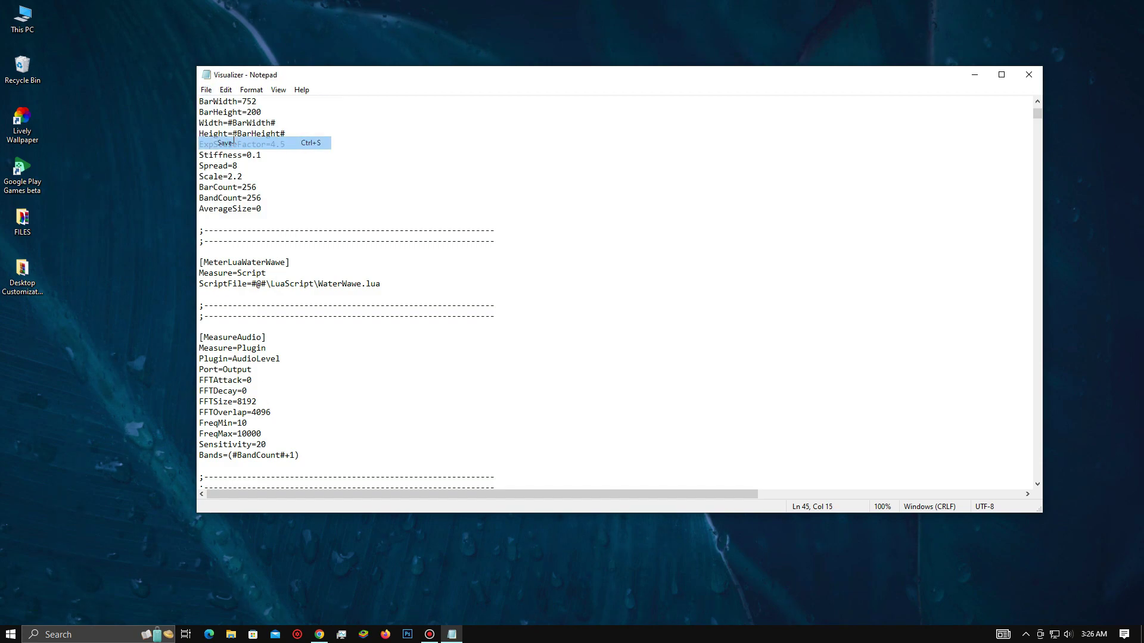
{"action": "left_click", "coordinate": [1037, 74]}
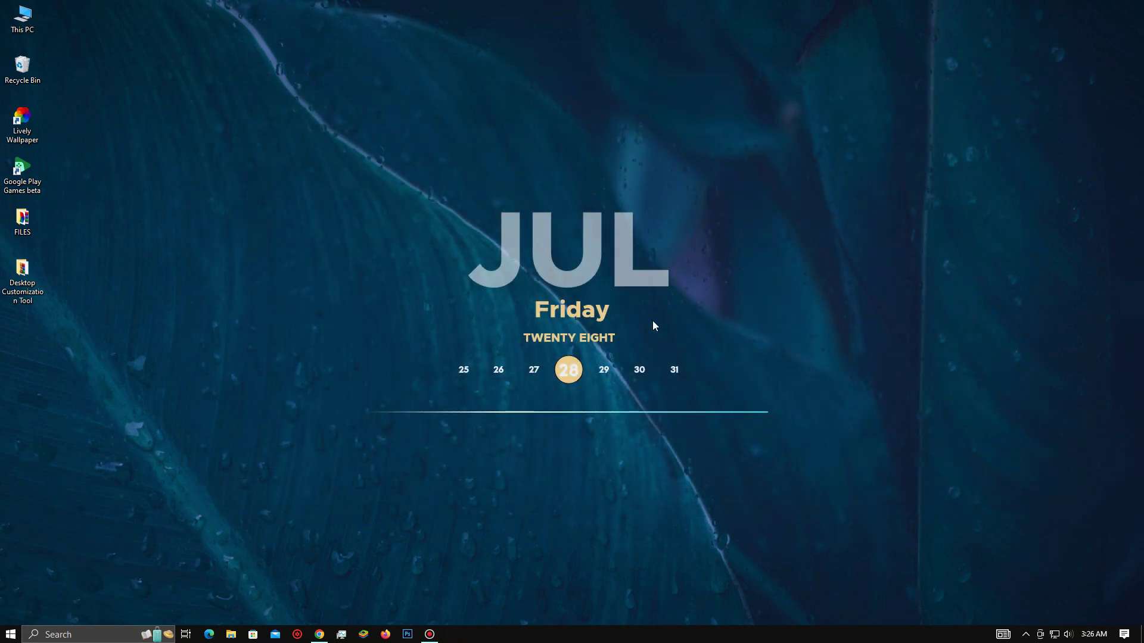
Copy the Icons folder from Desktop Customization Tool > Starry Desktop > Starry Desktop > Dock.
{"action": "double_click", "coordinate": [22, 275]}
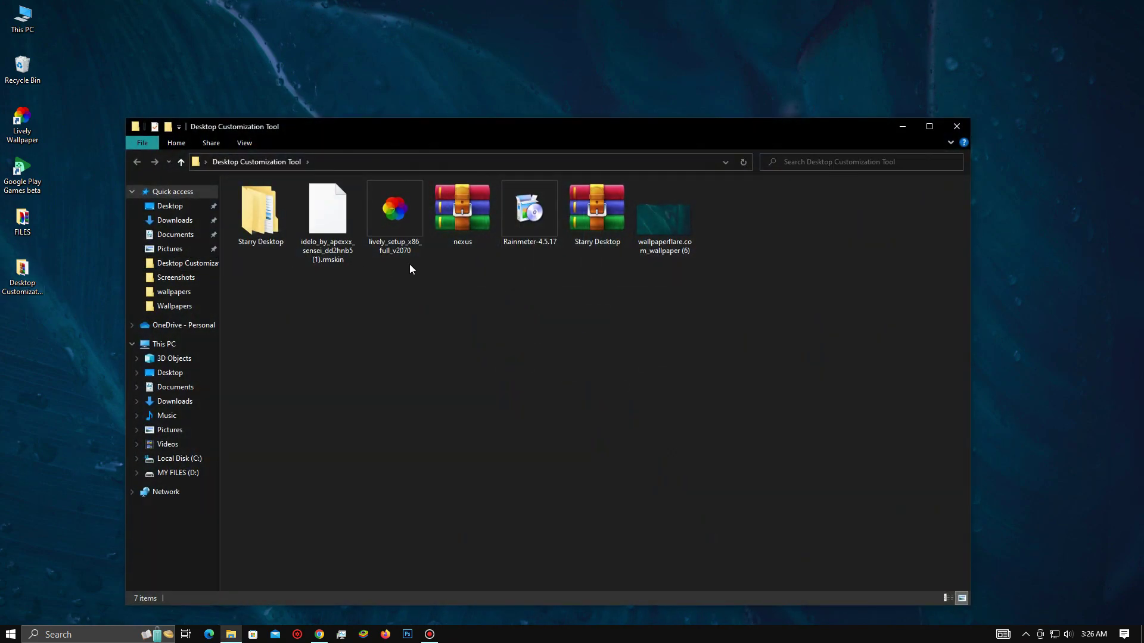
{"action": "double_click", "coordinate": [258, 214]}
{"action": "double_click", "coordinate": [269, 197]}
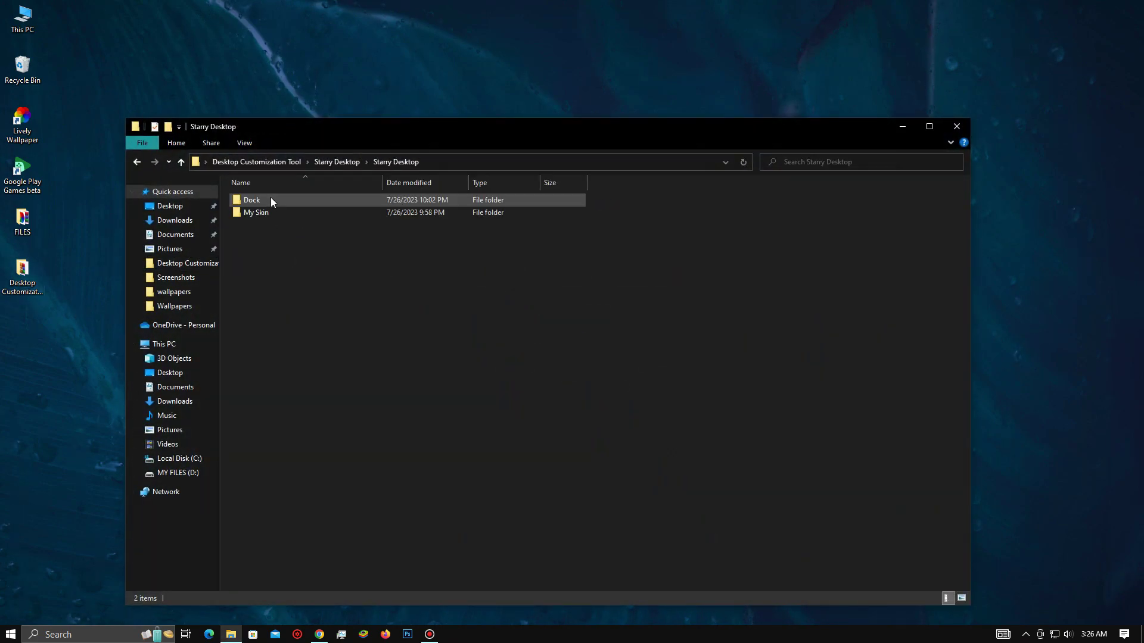
{"action": "double_click", "coordinate": [253, 201]}
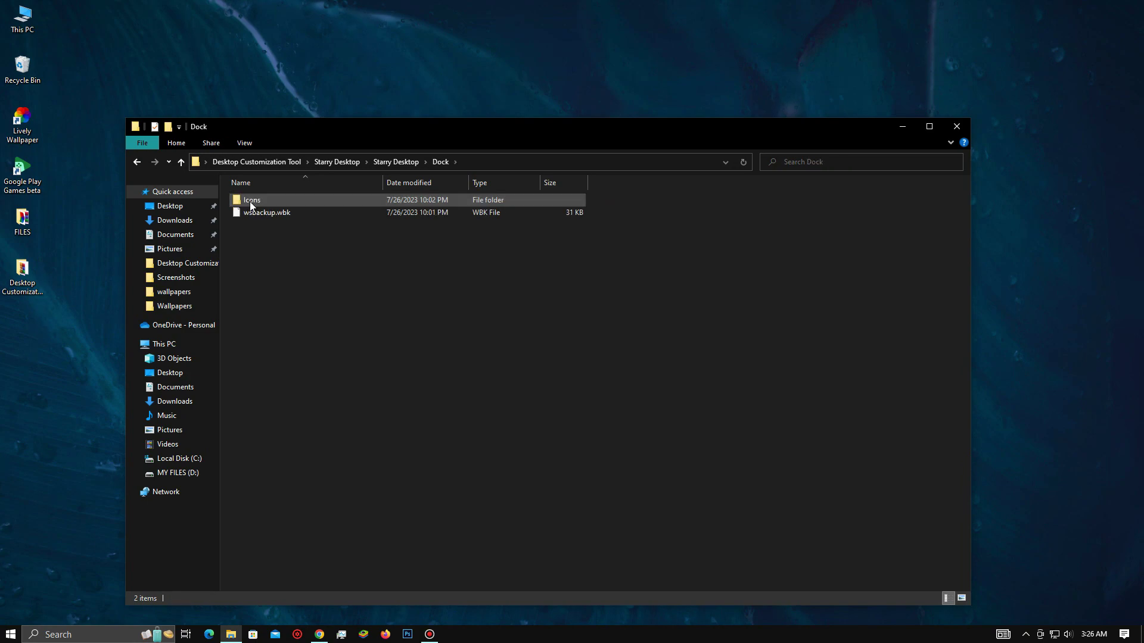
{"action": "left_click", "coordinate": [246, 203]}
{"action": "right_click", "coordinate": [246, 203]}
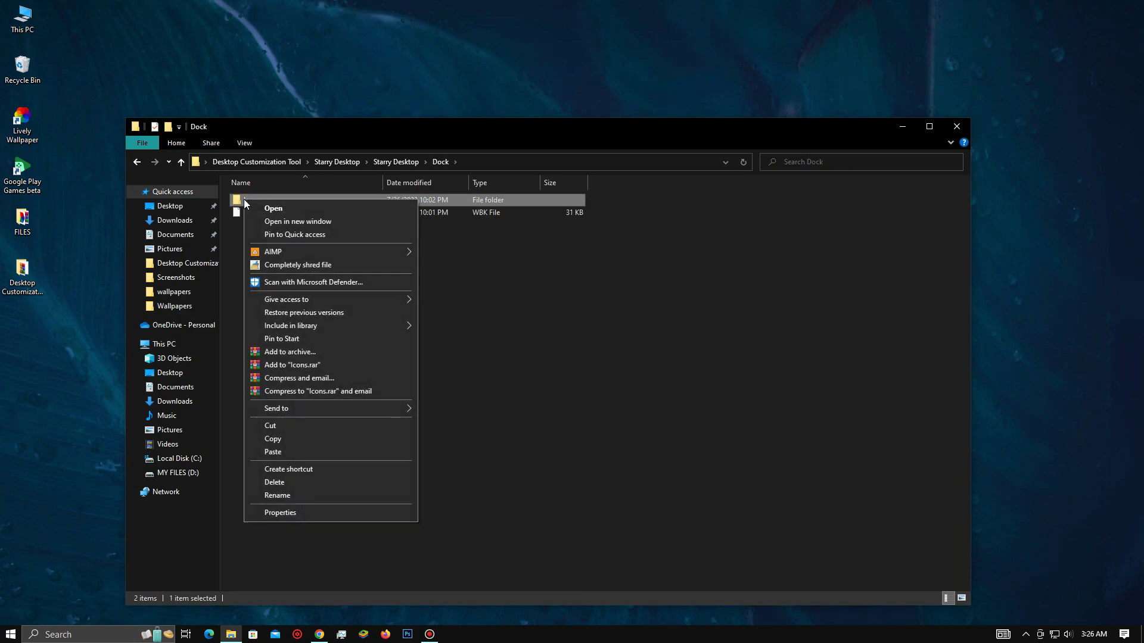
{"action": "left_click", "coordinate": [274, 439]}
Paste the Icons folder into Local Disk (C:), replacing the files with the same names, and close the file window.
{"action": "left_click", "coordinate": [178, 458]}
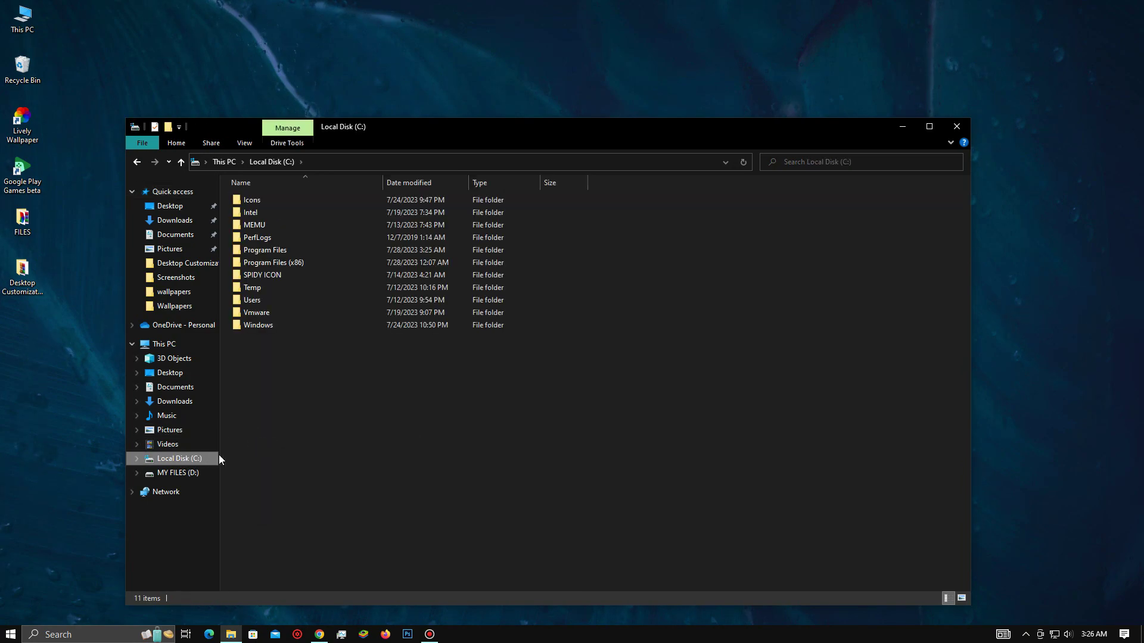
{"action": "right_click", "coordinate": [400, 393]}
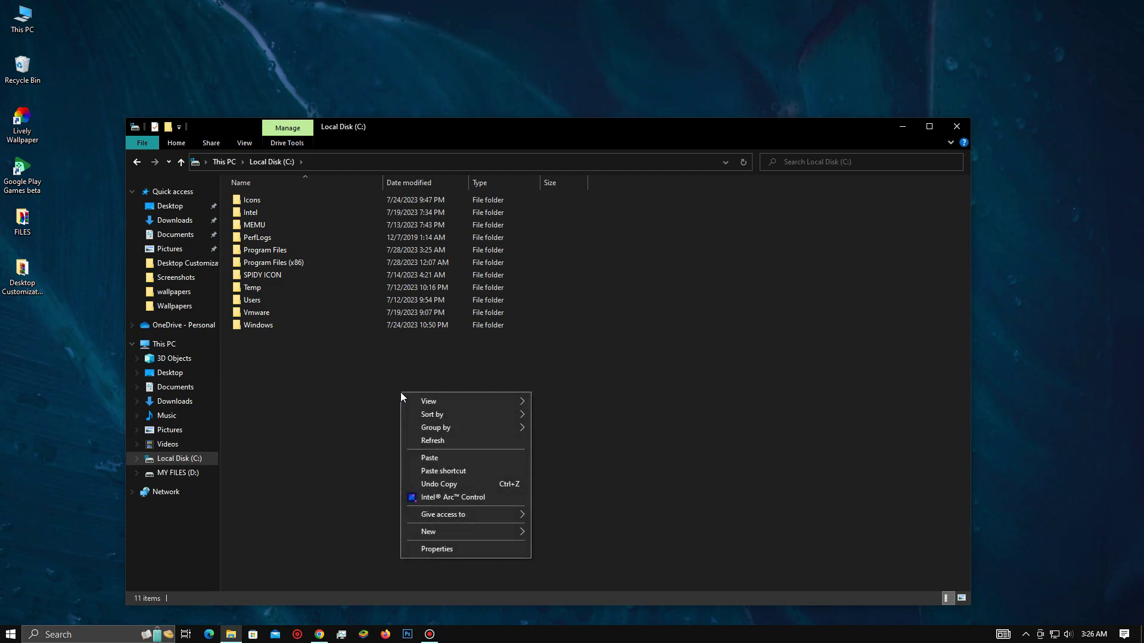
{"action": "left_click", "coordinate": [435, 457]}
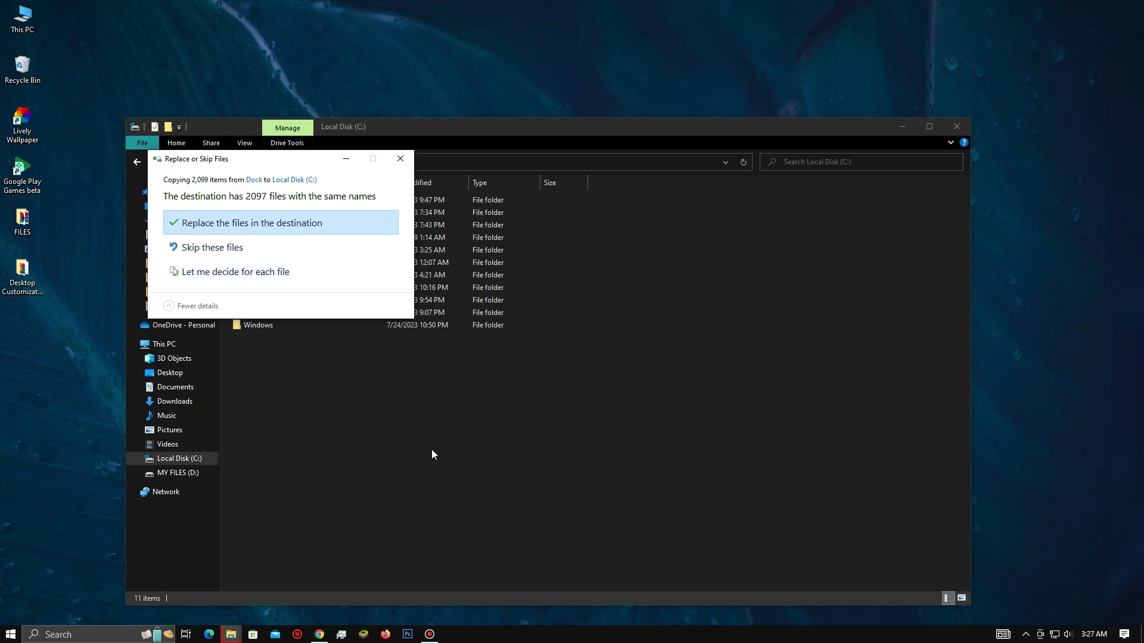
{"action": "left_click", "coordinate": [306, 223]}
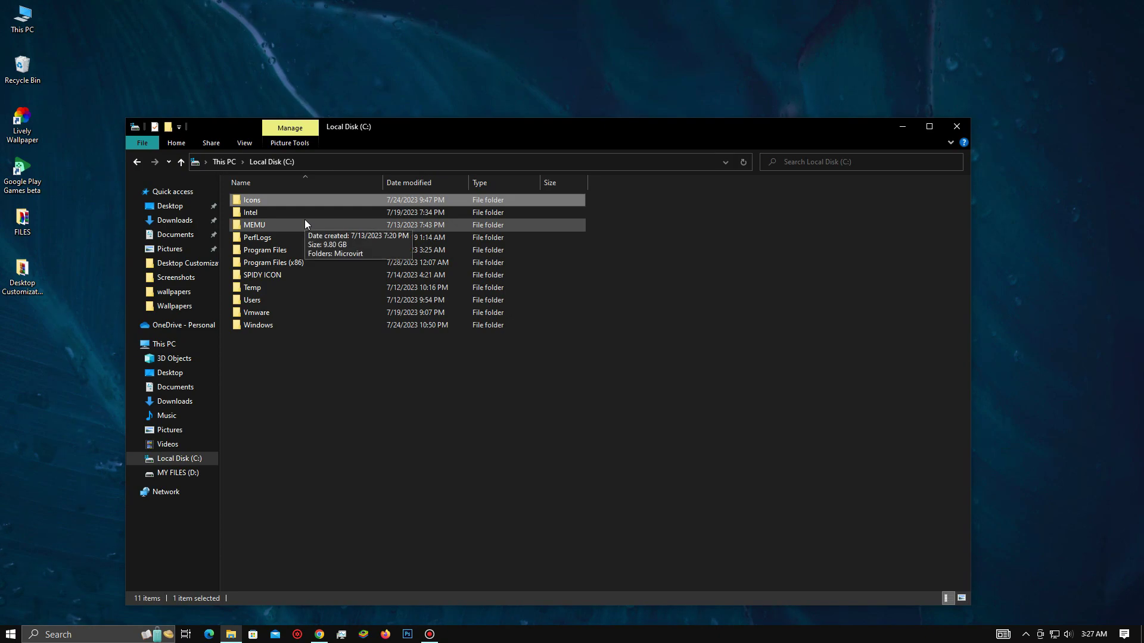
{"action": "left_click", "coordinate": [181, 162]}
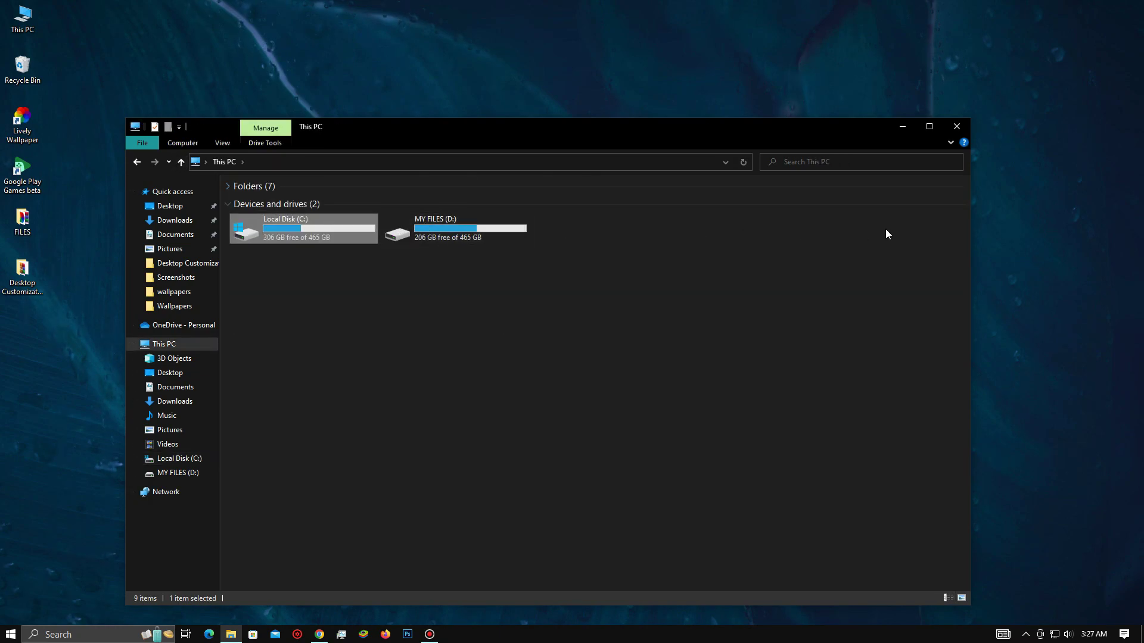
{"action": "left_click", "coordinate": [963, 130]}
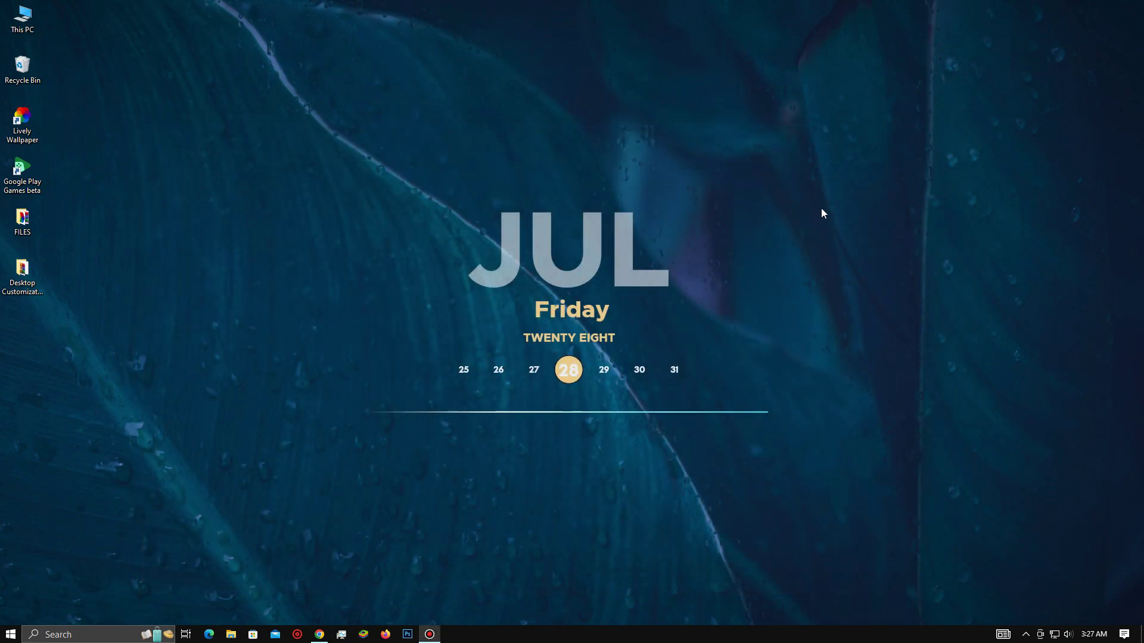
Run NexusSetup.exe from the nexus archive in the Desktop Customization Tool folder and install Nexus in English, accepting the license agreement.
{"action": "double_click", "coordinate": [24, 275]}
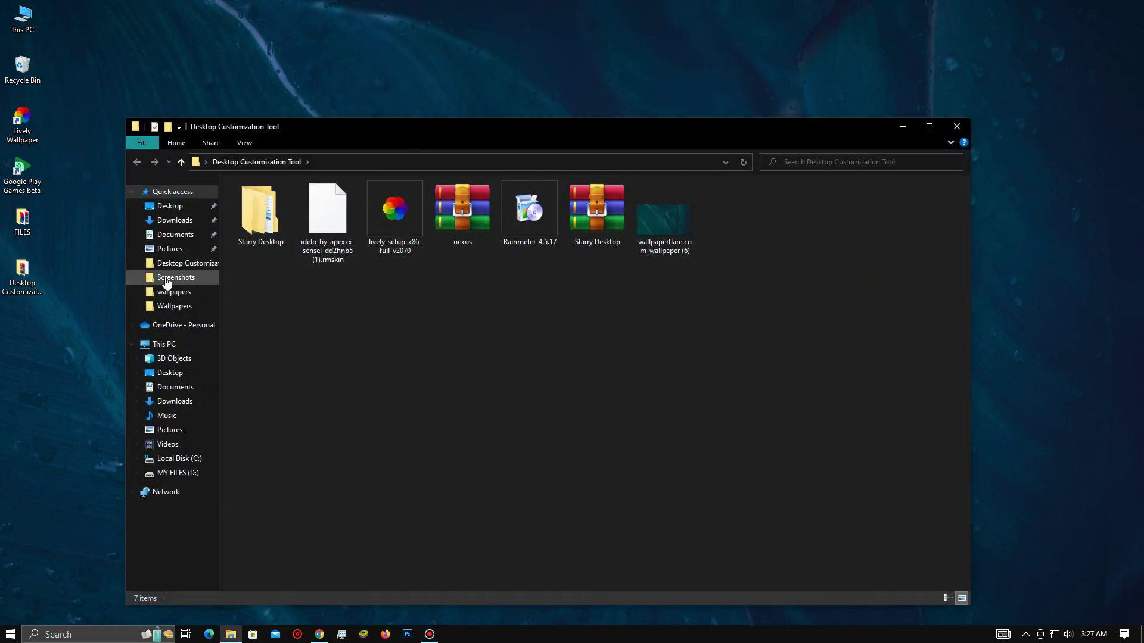
{"action": "double_click", "coordinate": [471, 220]}
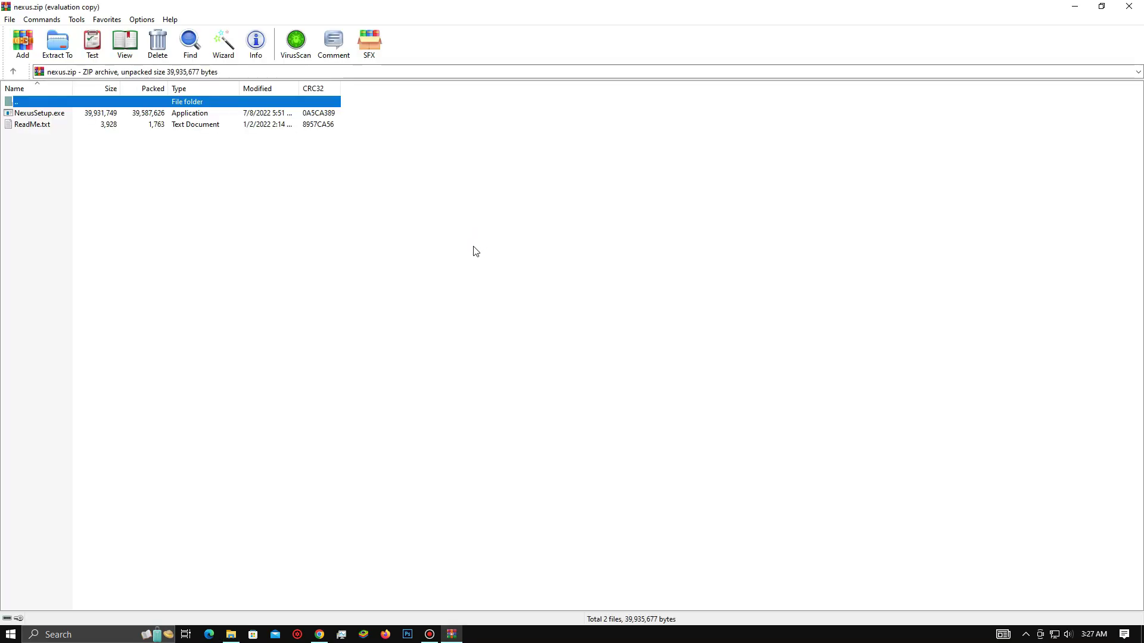
{"action": "double_click", "coordinate": [39, 113]}
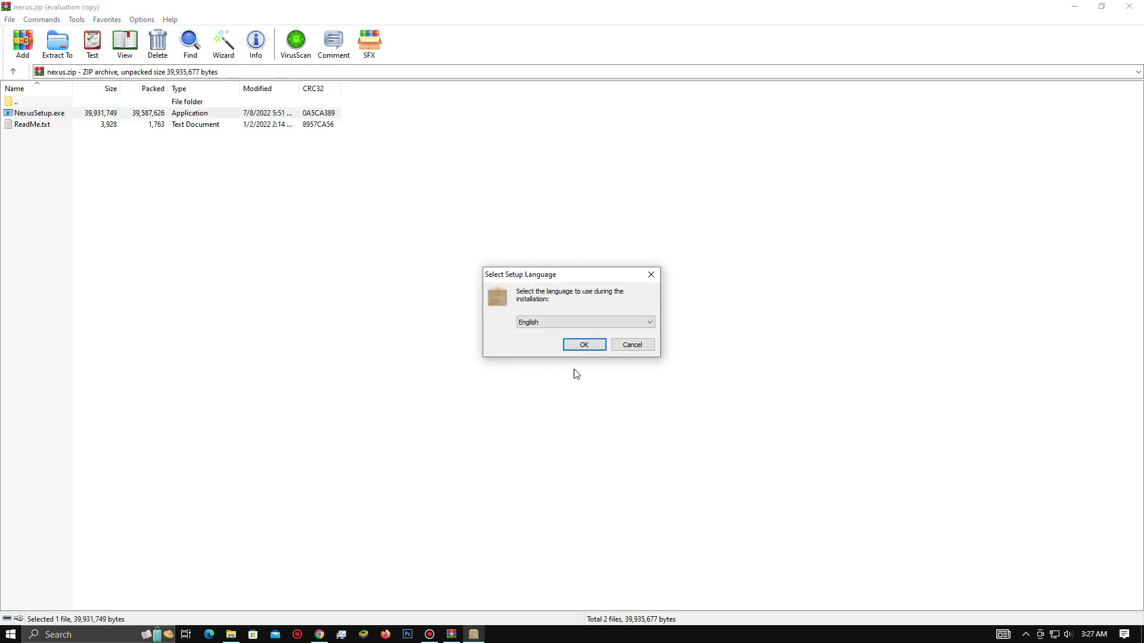
{"action": "left_click", "coordinate": [584, 345]}
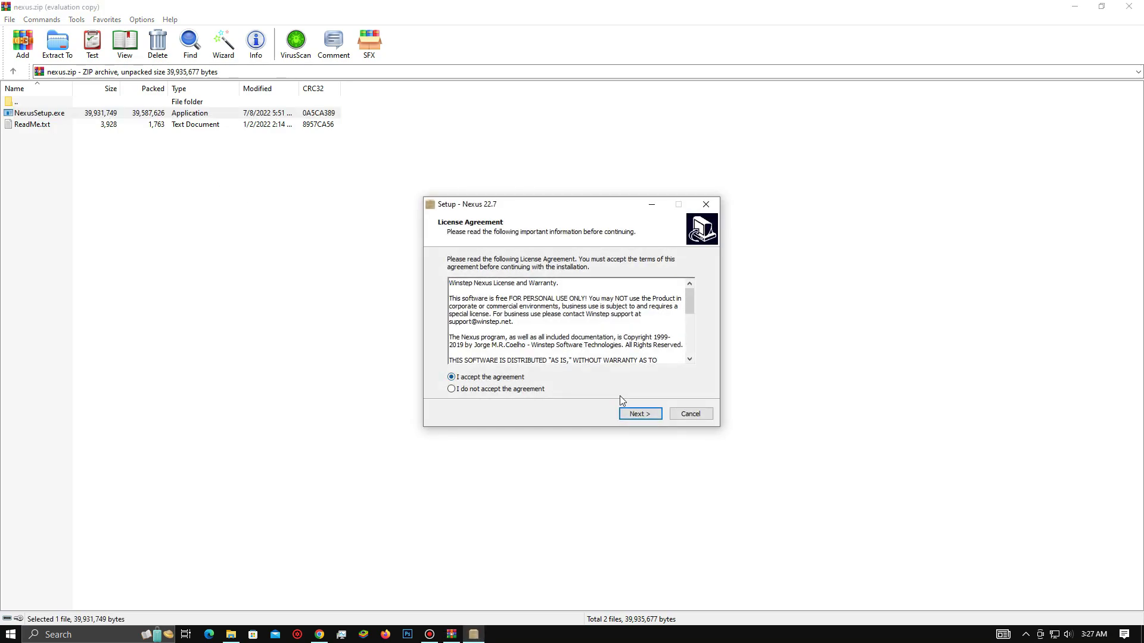
{"action": "left_click", "coordinate": [639, 414]}
{"action": "left_click", "coordinate": [640, 413]}
{"action": "left_click", "coordinate": [640, 414]}
{"action": "left_click", "coordinate": [639, 413]}
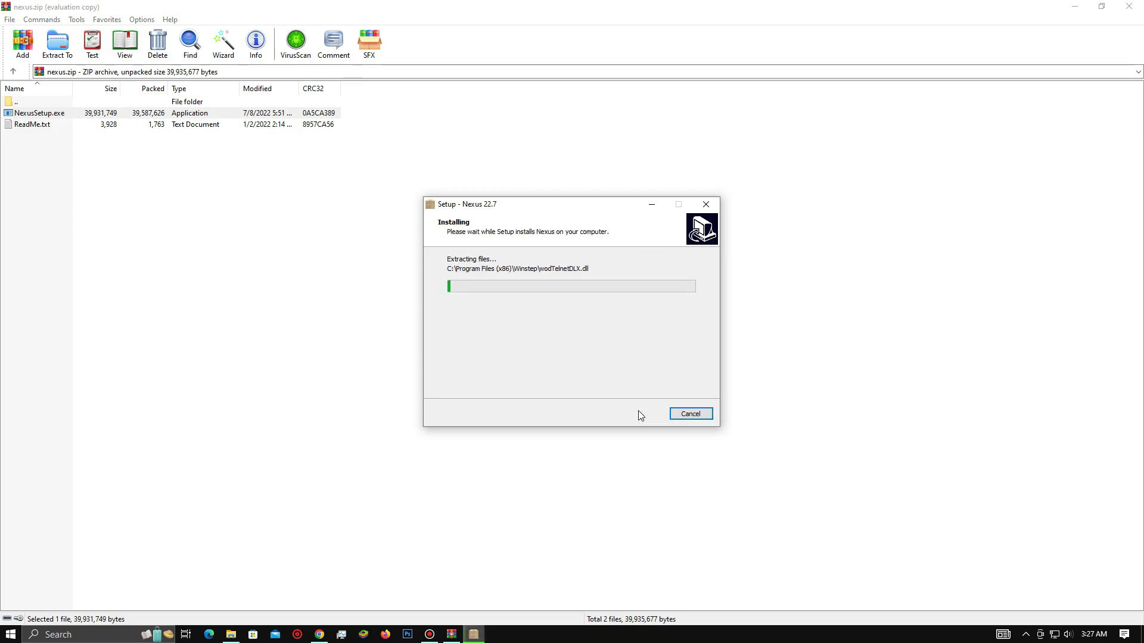
Close the nexus archive, finish the setup with Launch Nexus enabled, and close the Desktop Customization Tool folder.
{"action": "left_click", "coordinate": [1127, 8]}
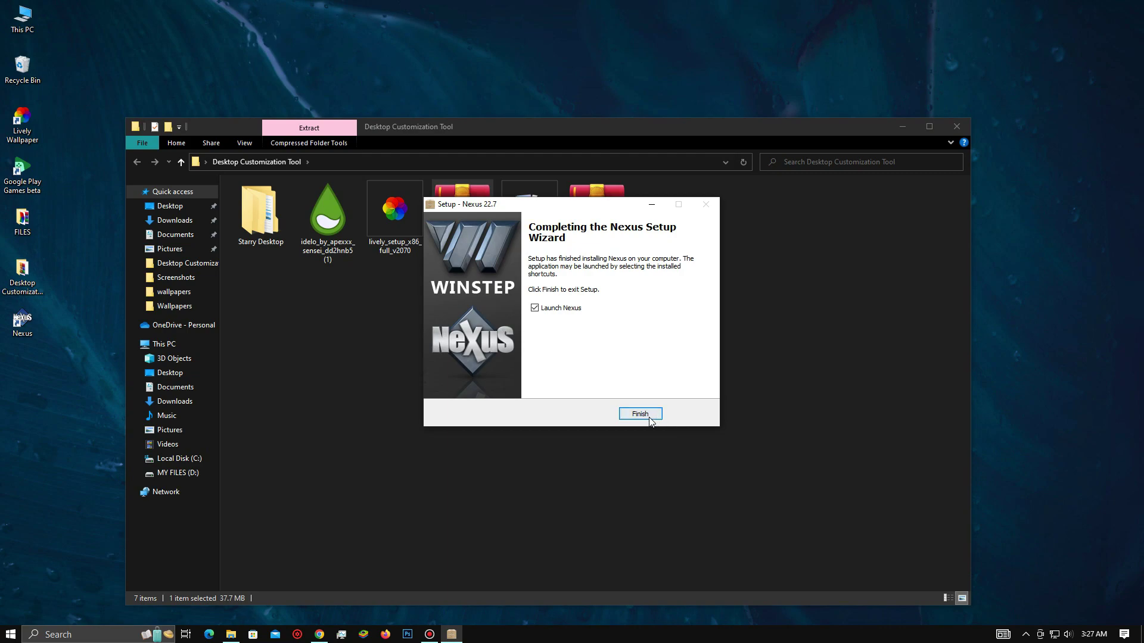
{"action": "left_click", "coordinate": [640, 414]}
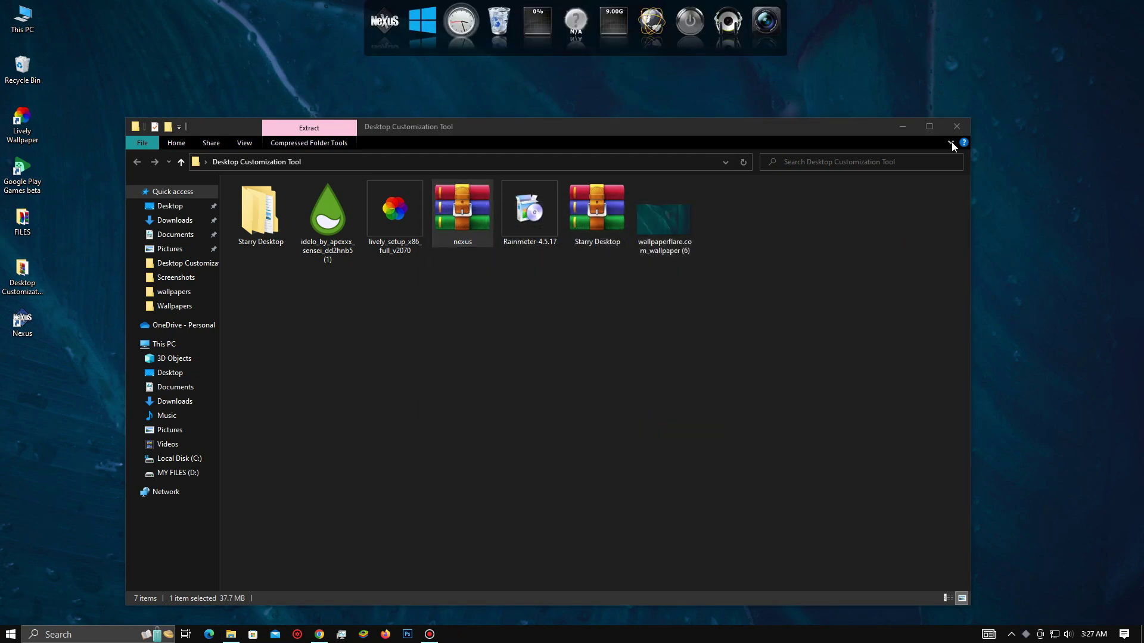
{"action": "left_click", "coordinate": [956, 126]}
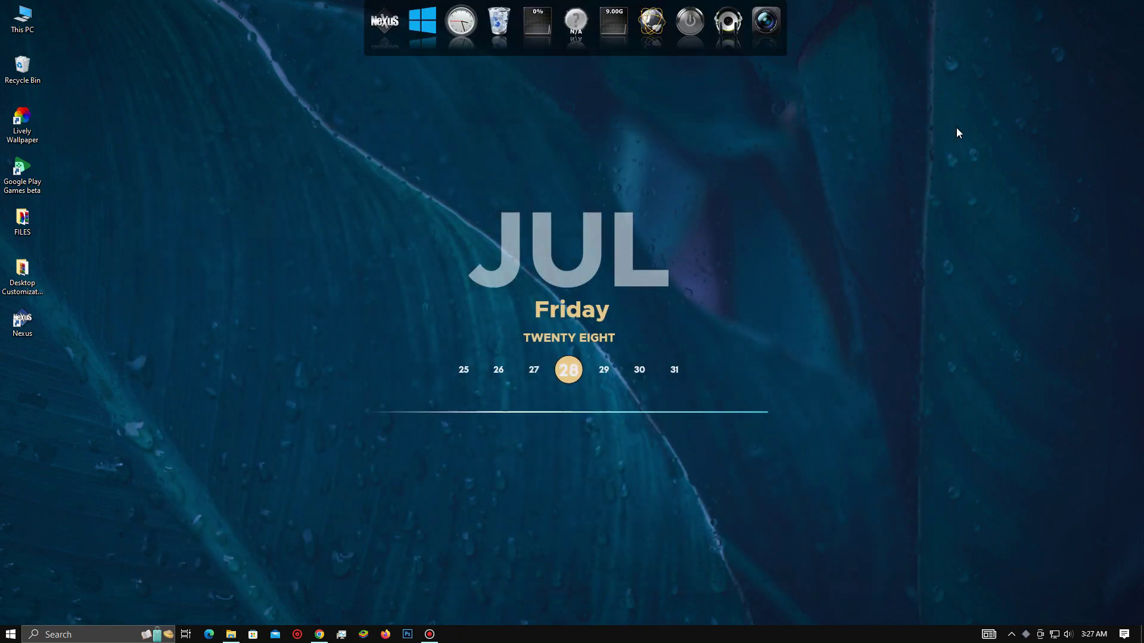
Restore the Nexus settings from wsbackup.wbk in Desktop Customization Tool > Starry Desktop > Starry Desktop > Dock, and confirm the restore.
{"action": "left_click", "coordinate": [384, 45]}
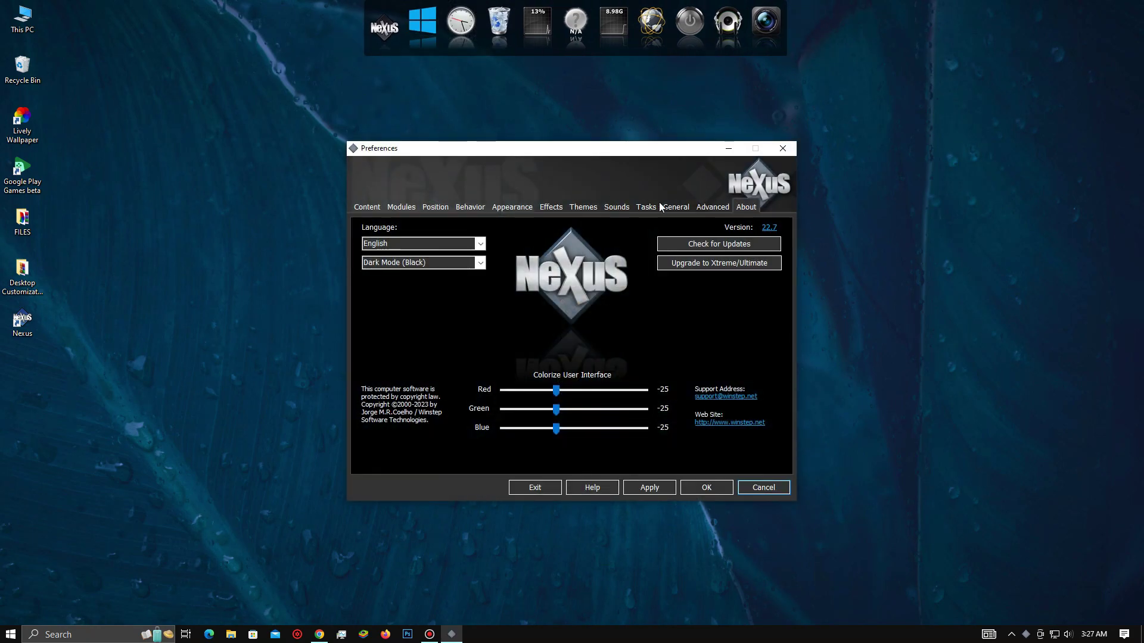
{"action": "left_click", "coordinate": [711, 208]}
{"action": "left_click", "coordinate": [685, 453]}
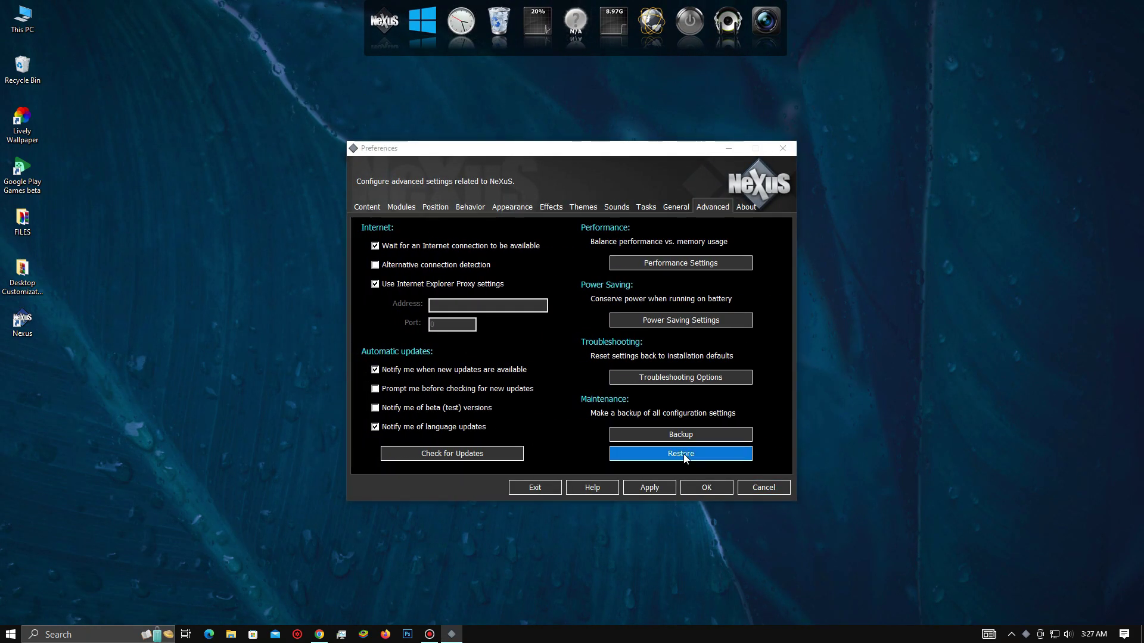
{"action": "left_click", "coordinate": [403, 309]}
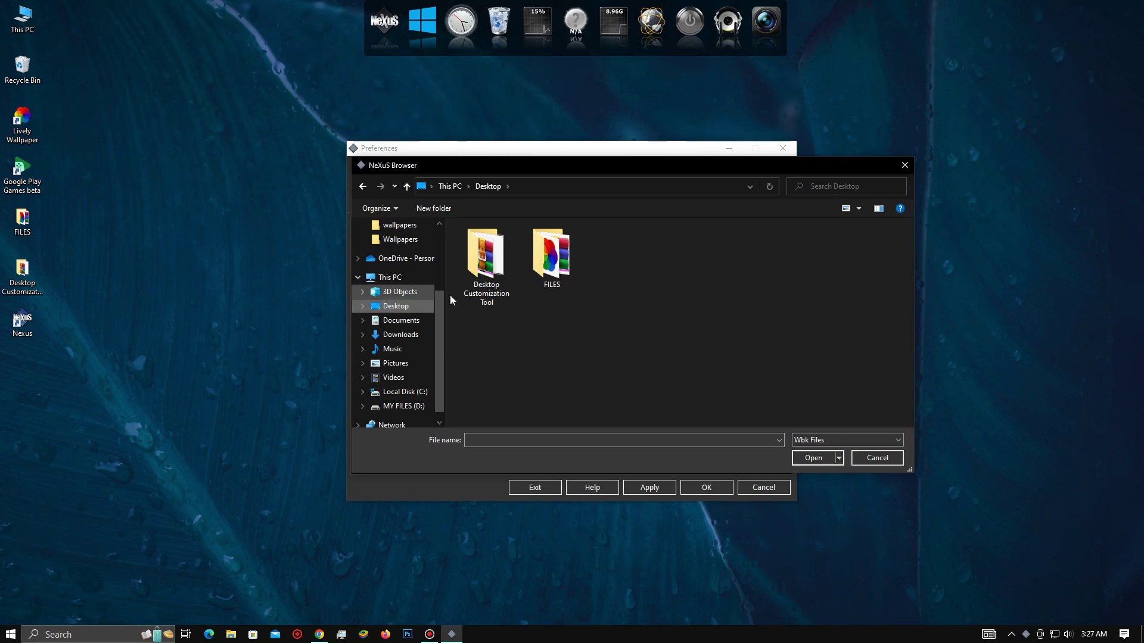
{"action": "double_click", "coordinate": [483, 262]}
{"action": "double_click", "coordinate": [493, 244]}
{"action": "double_click", "coordinate": [494, 244]}
{"action": "double_click", "coordinate": [486, 248]}
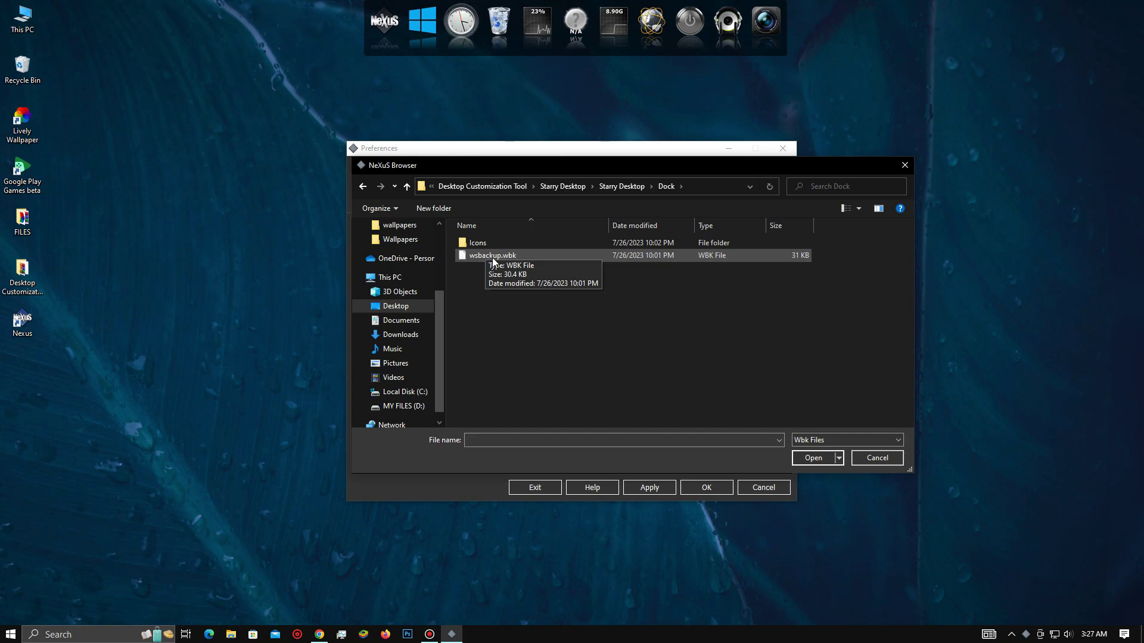
{"action": "double_click", "coordinate": [490, 257]}
{"action": "left_click", "coordinate": [690, 488]}
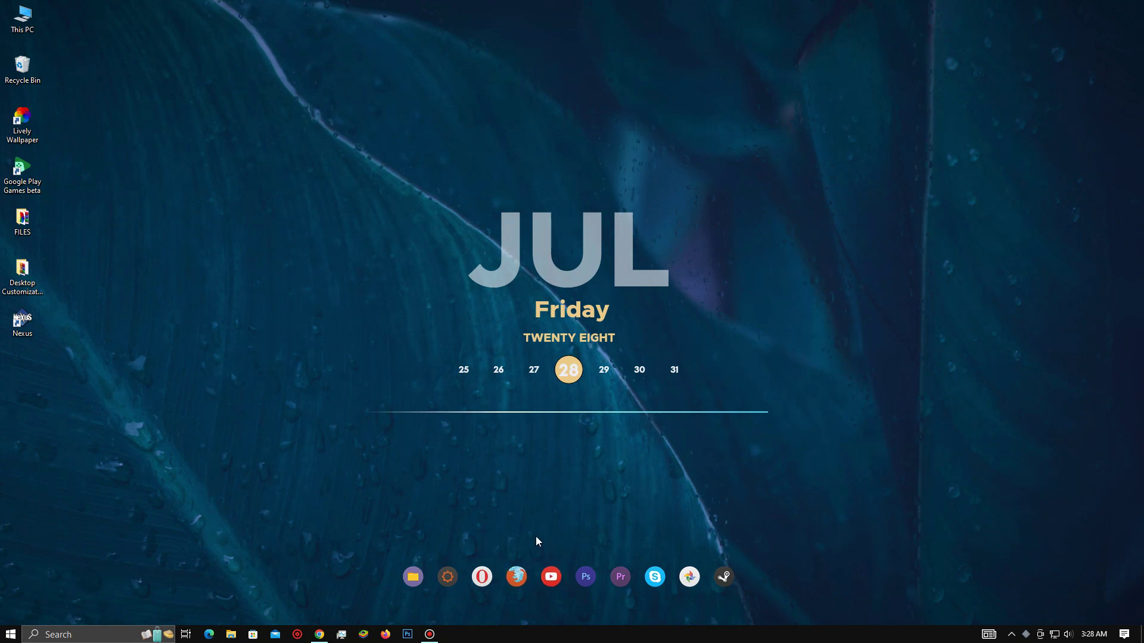
Move the dock up beneath the visualizer line, and reposition the visualizer line slightly lower between the date and the dock.
{"action": "left_click_drag", "start_coordinate": [503, 576], "coordinate": [499, 473]}
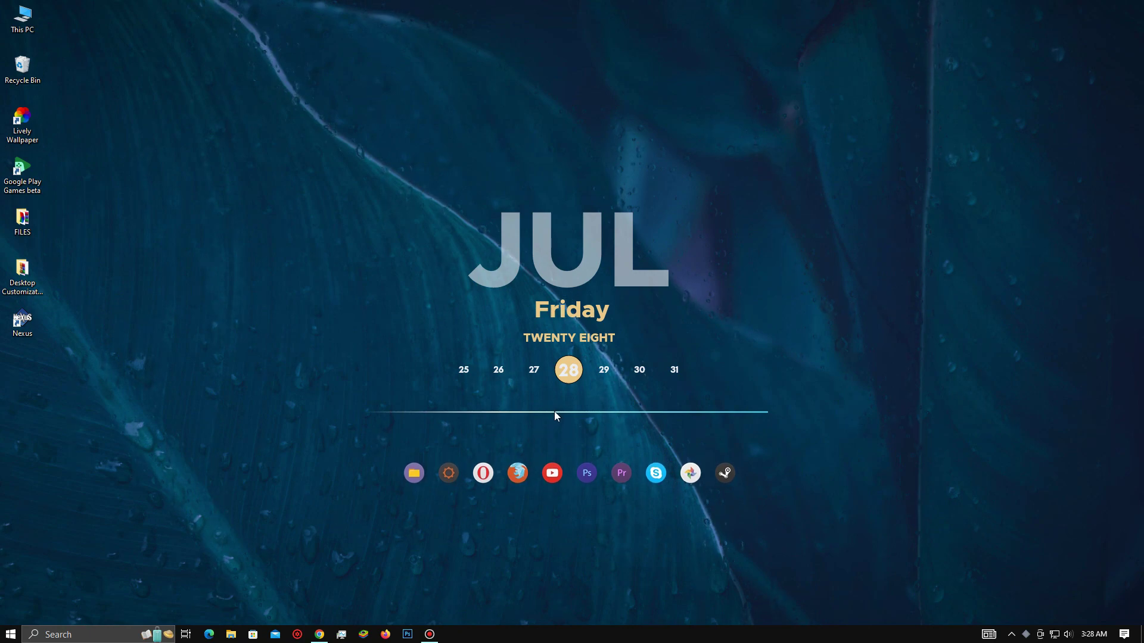
{"action": "left_click_drag", "start_coordinate": [560, 423], "coordinate": [587, 425]}
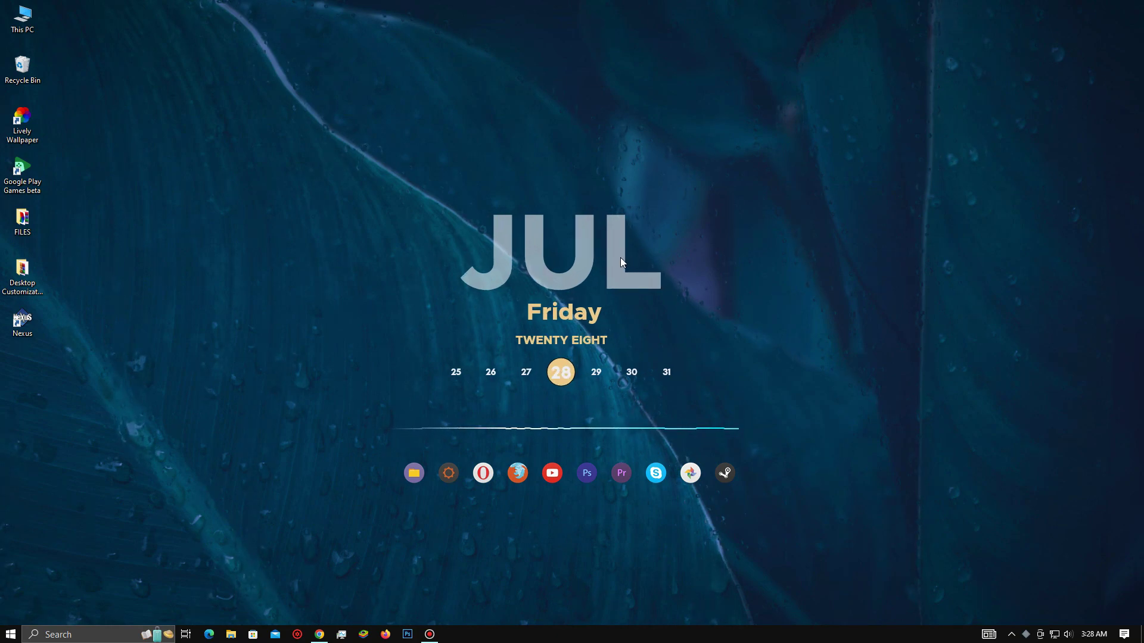
Turn off Show desktop icons in the desktop's view options.
{"action": "right_click", "coordinate": [206, 227]}
{"action": "mouse_move", "coordinate": [268, 236]}
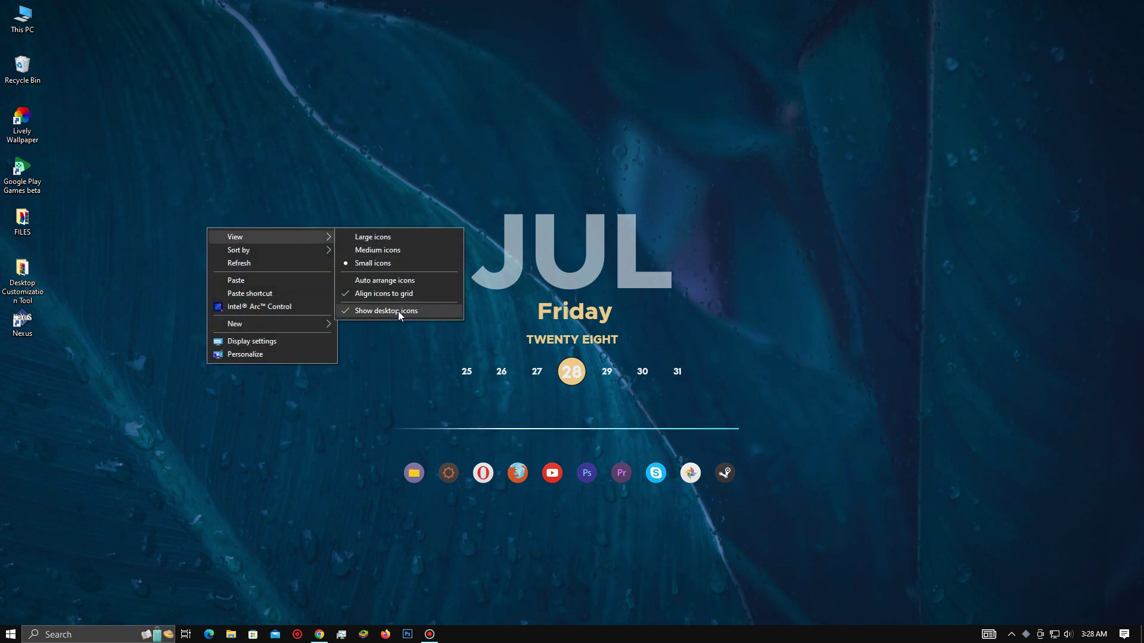
{"action": "left_click", "coordinate": [398, 311]}
Turn on automatically hiding the taskbar in desktop mode in the taskbar settings, and close Settings.
{"action": "right_click", "coordinate": [595, 635]}
{"action": "left_click", "coordinate": [632, 613]}
{"action": "left_click", "coordinate": [218, 127]}
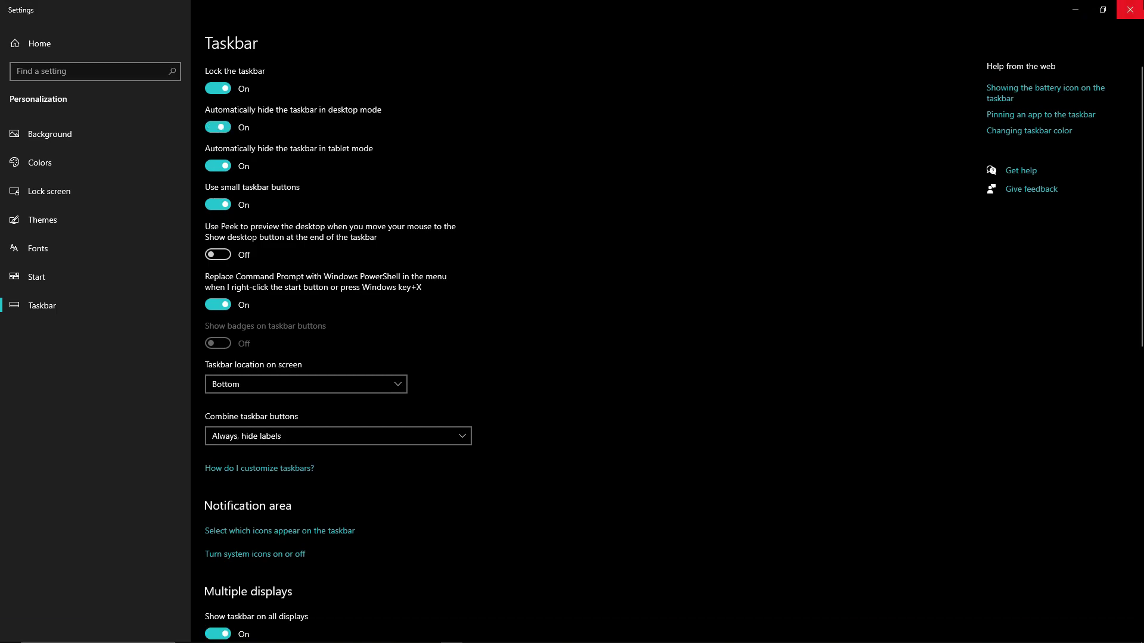
{"action": "left_click", "coordinate": [1130, 10]}
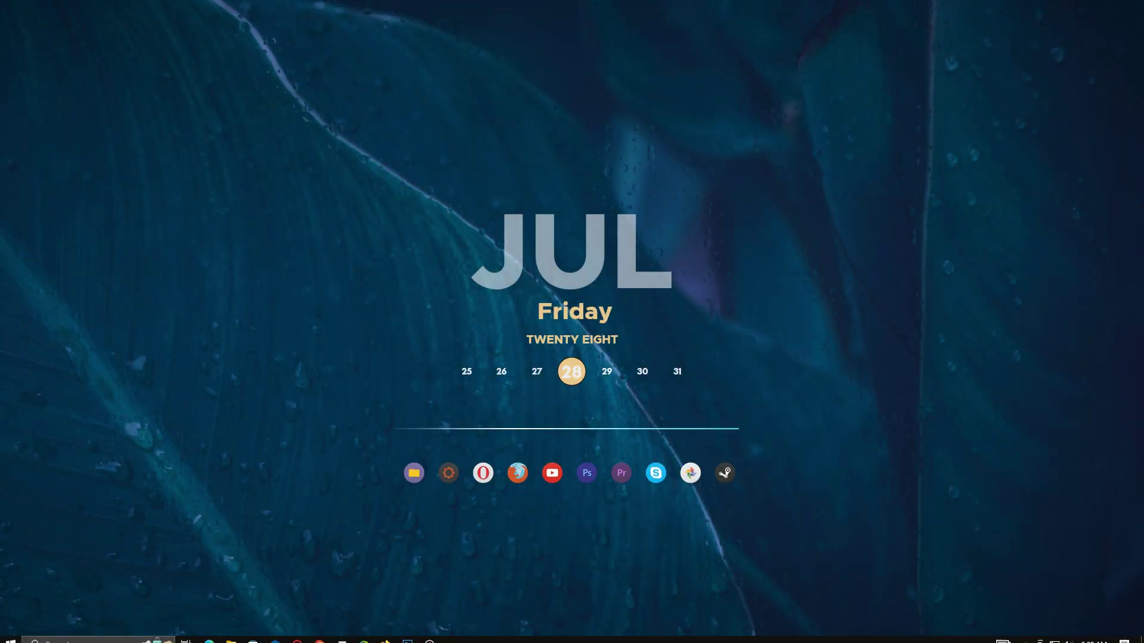
Exit Lively Wallpaper from the hidden tray apps, and shift the date skin slightly down toward the visualizer line.
{"action": "left_click", "coordinate": [1026, 635]}
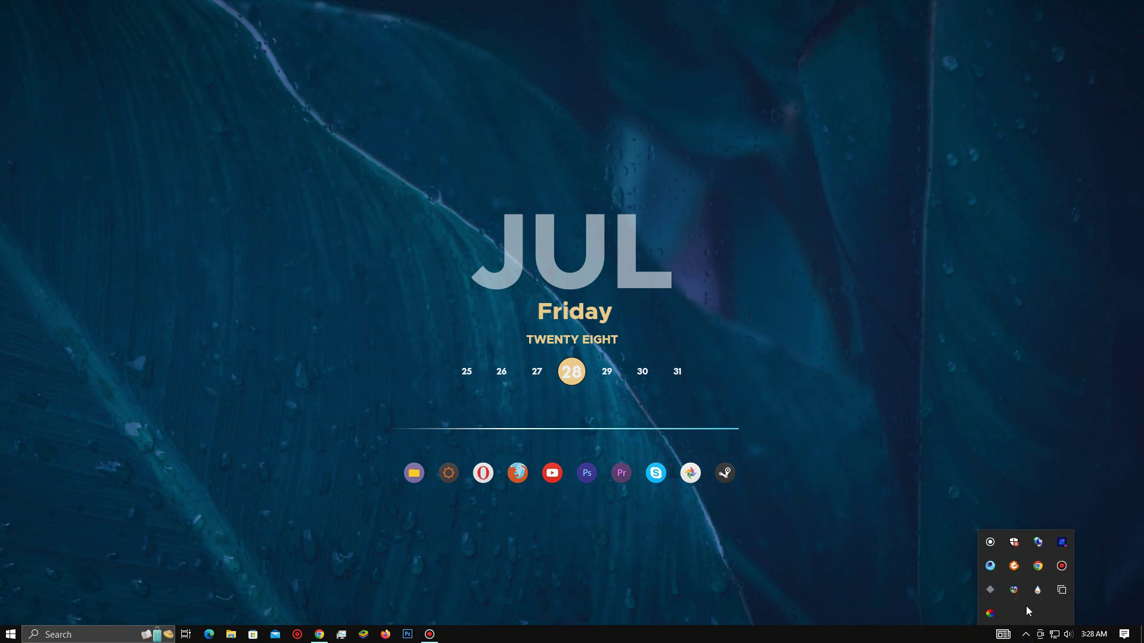
{"action": "right_click", "coordinate": [990, 613]}
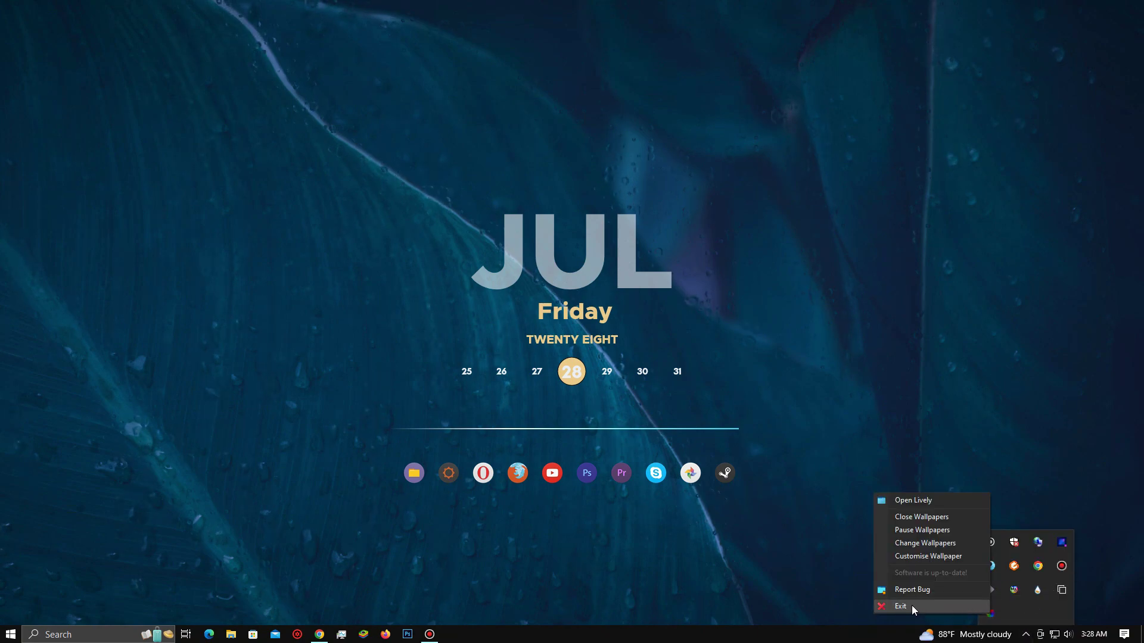
{"action": "left_click", "coordinate": [893, 605]}
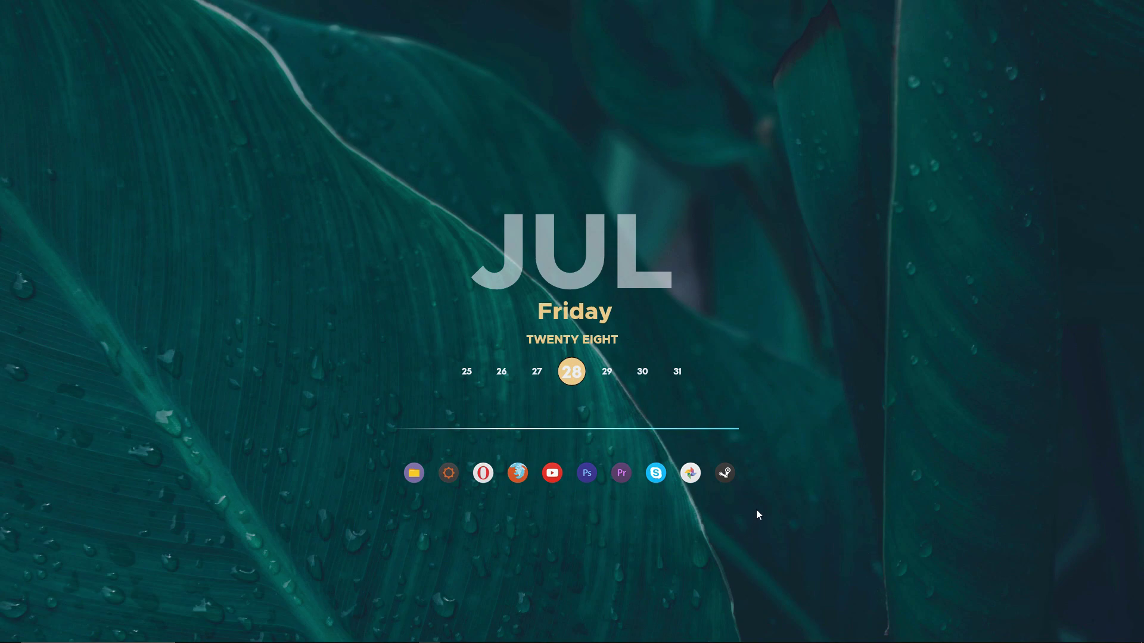
{"action": "left_click_drag", "start_coordinate": [573, 374], "coordinate": [573, 380]}
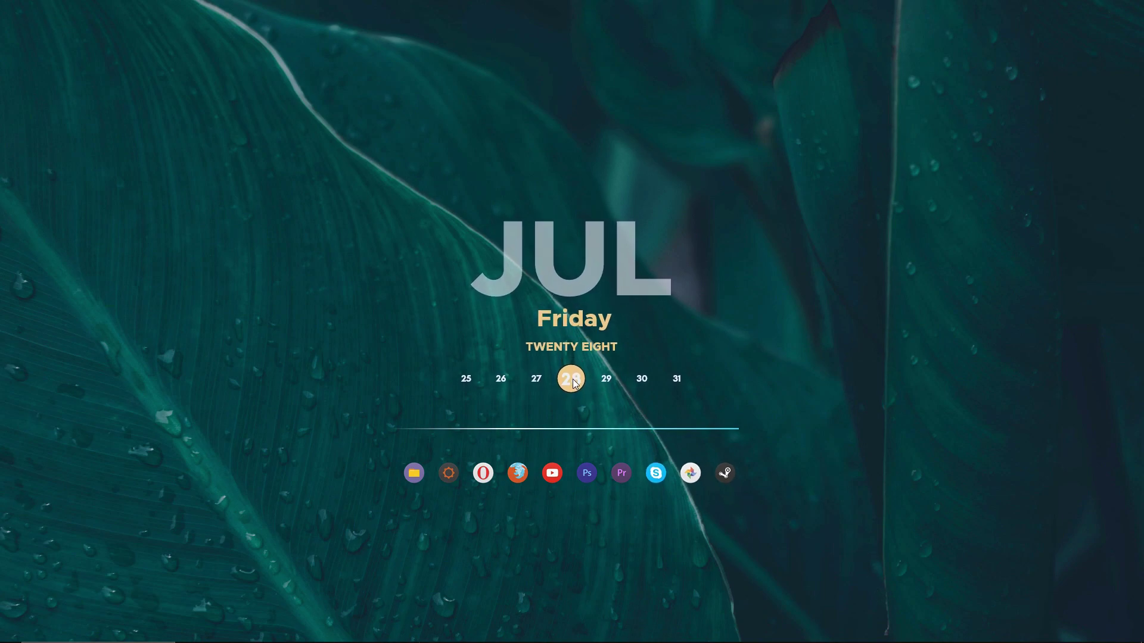